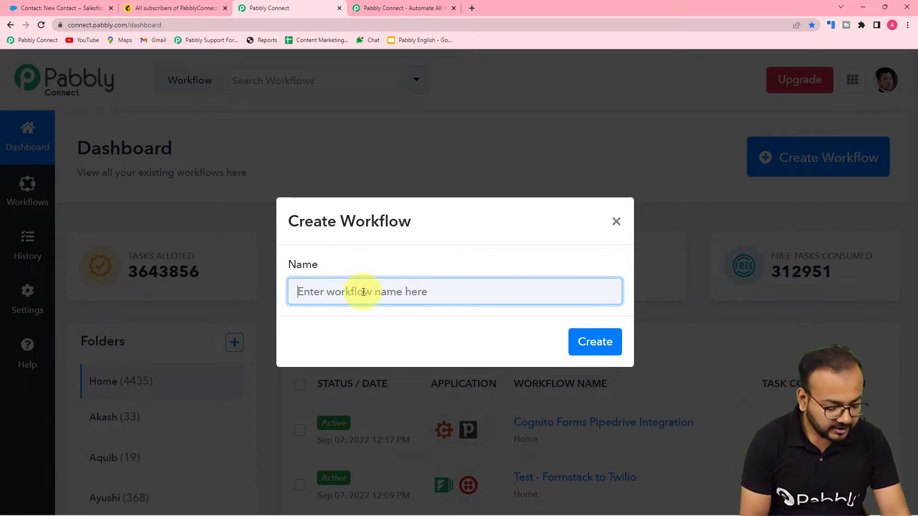
- Name the new workflow "Salesforce to Mailchimp Automation" and create it
type("S")
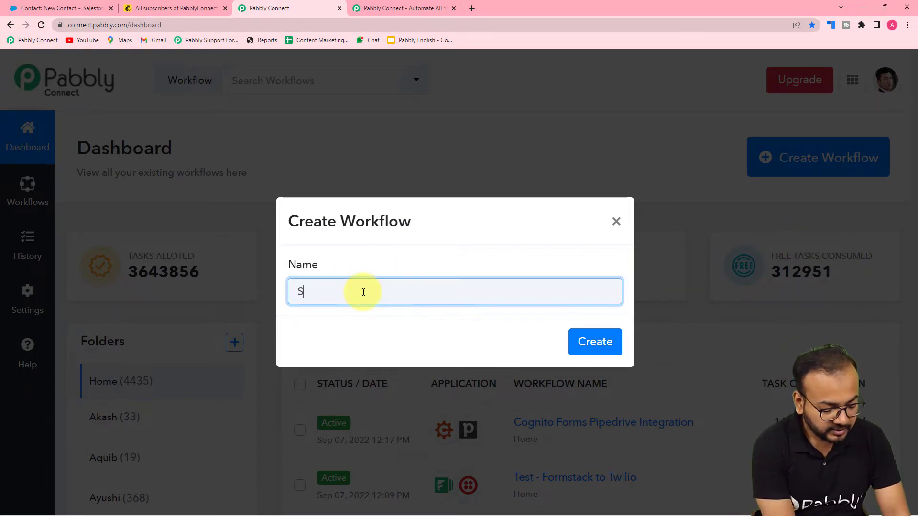
type("alesf")
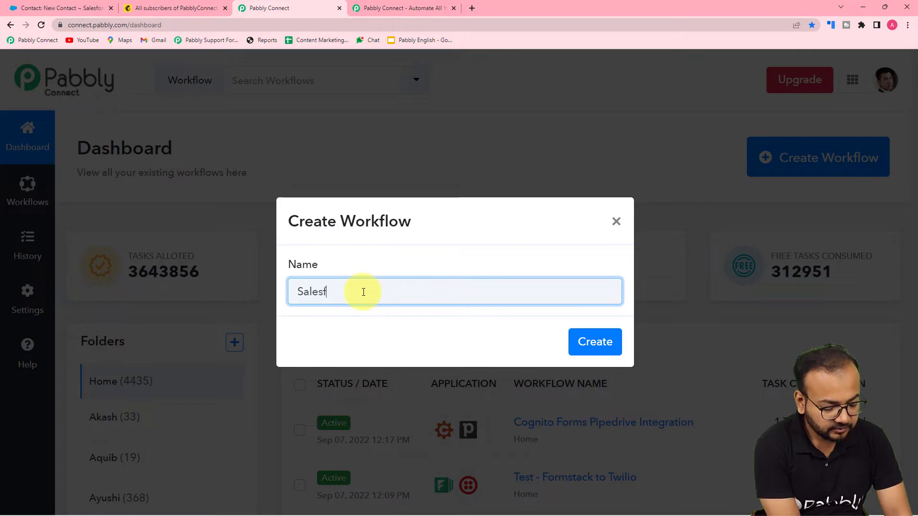
type("orce to")
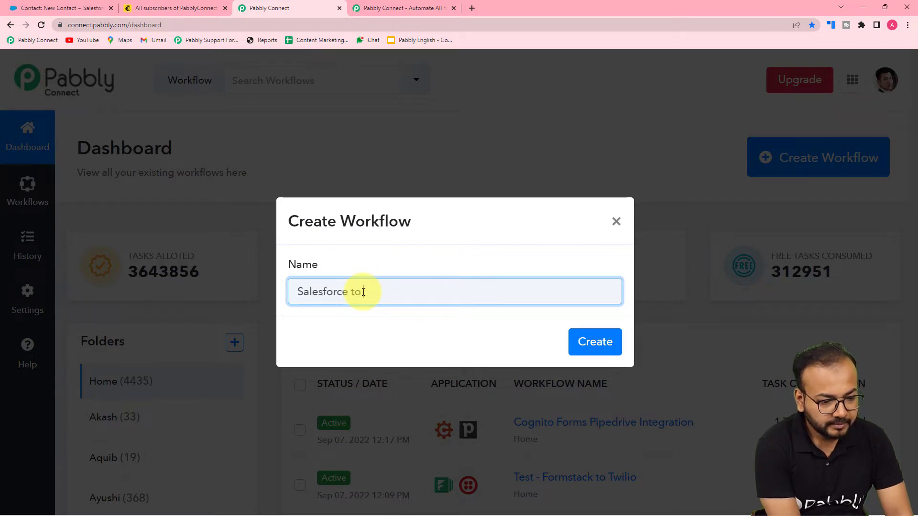
type(" Mailc")
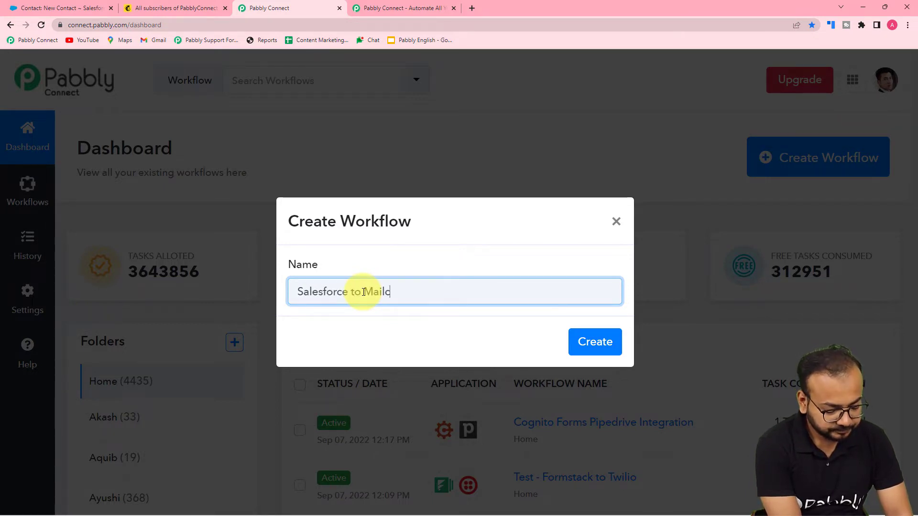
type("himp Automation")
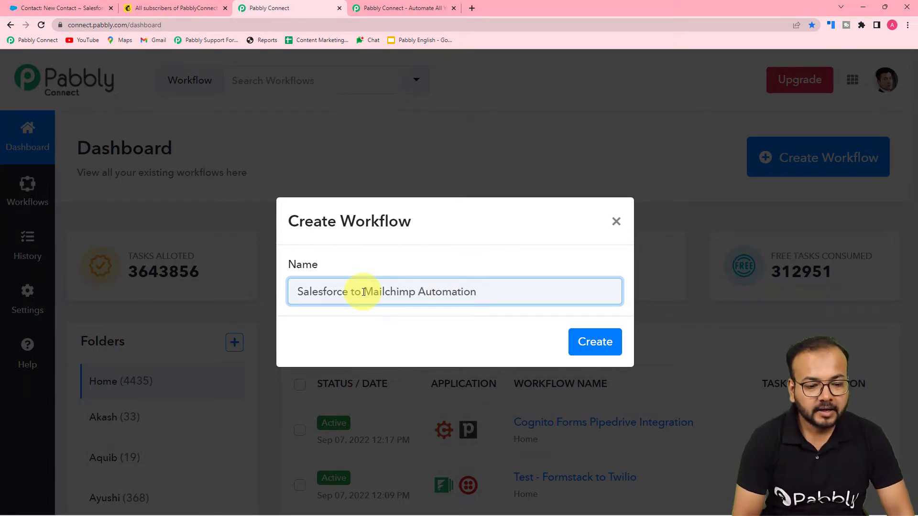
left_click(589, 352)
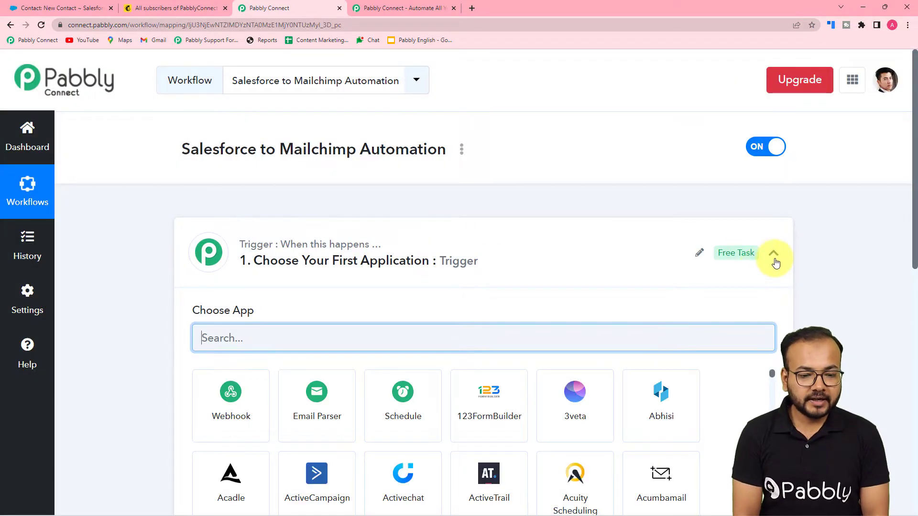
left_click(773, 253)
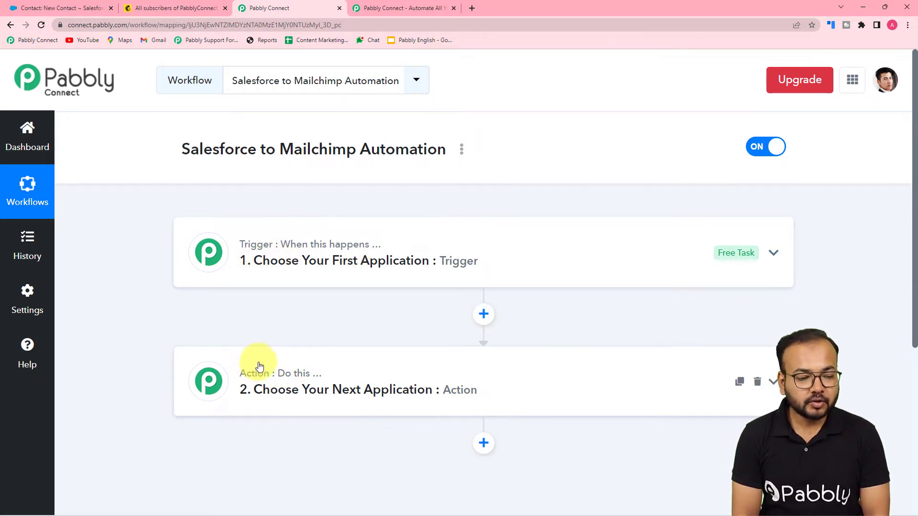
left_click(263, 274)
scroll(264, 278, "down", 1)
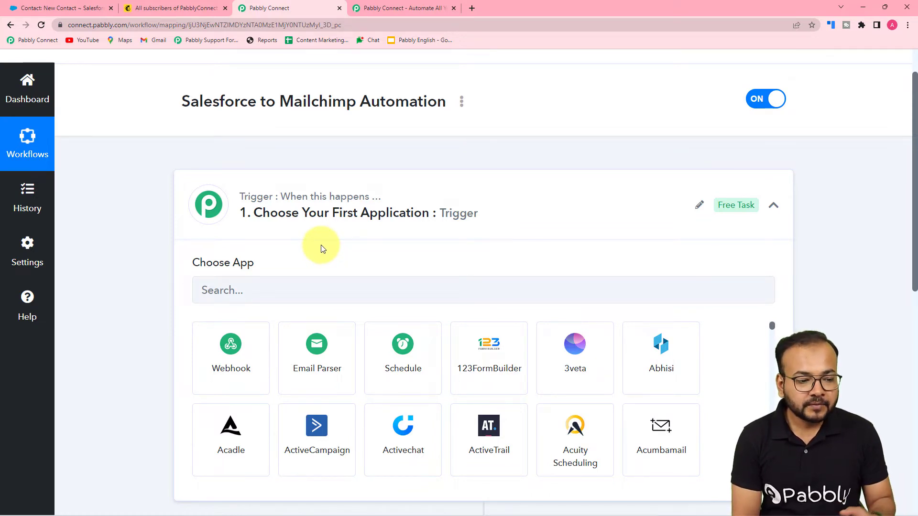
scroll(321, 247, "down", 1)
scroll(214, 84, "up", 1)
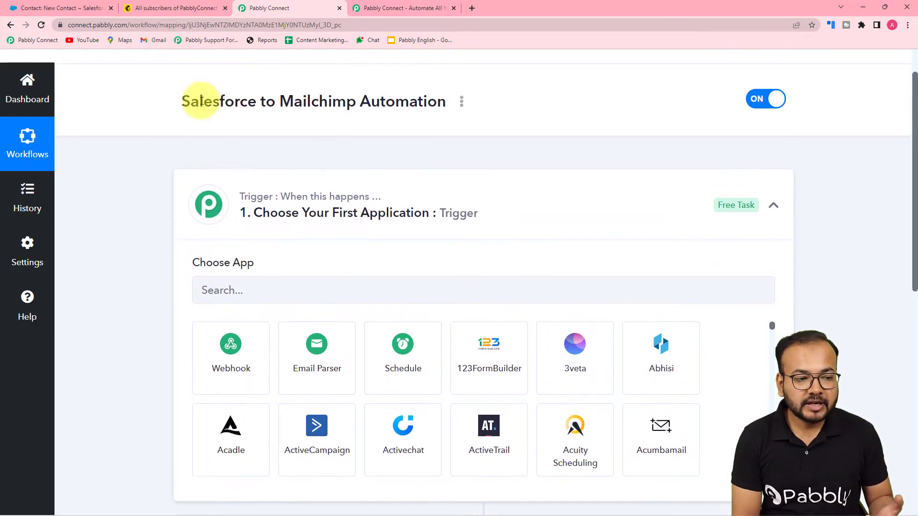
- Set Salesforce as the workflow's trigger application, with New Contact as the trigger event
scroll(309, 196, "down", 1)
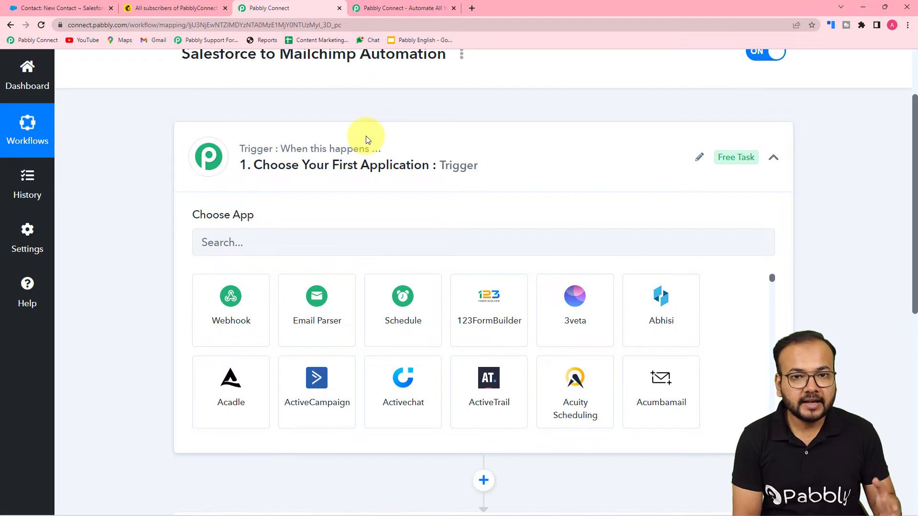
left_click(274, 231)
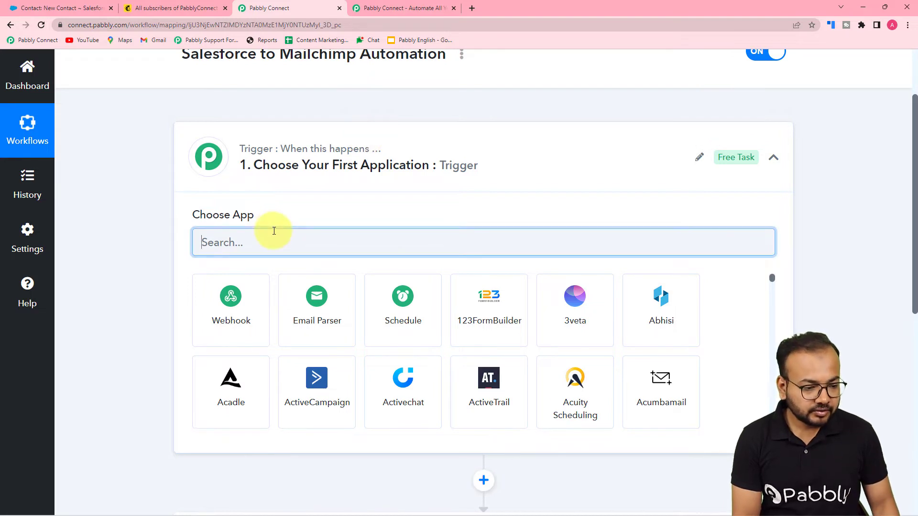
type("sales")
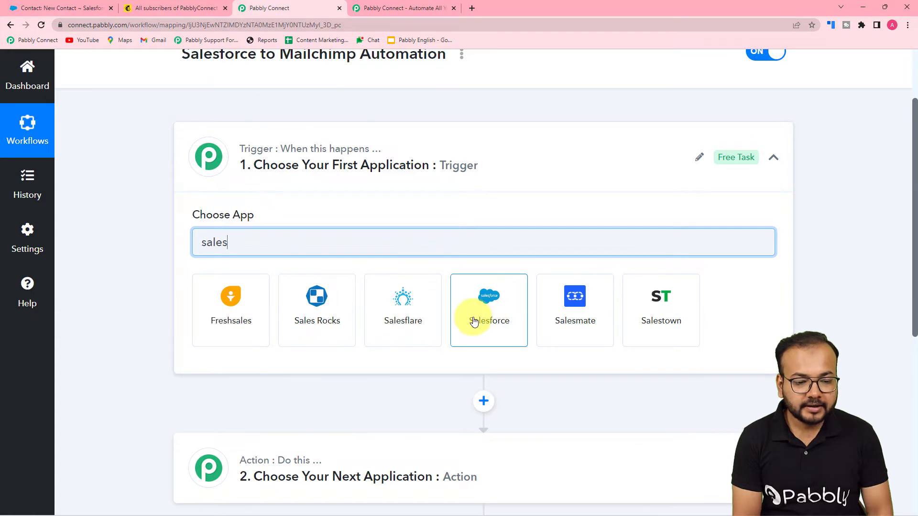
left_click(474, 322)
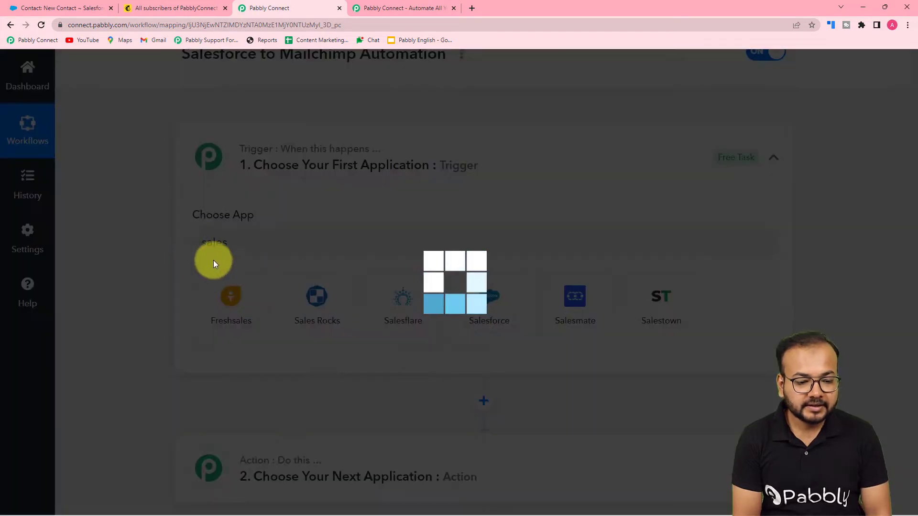
scroll(171, 257, "down", 2)
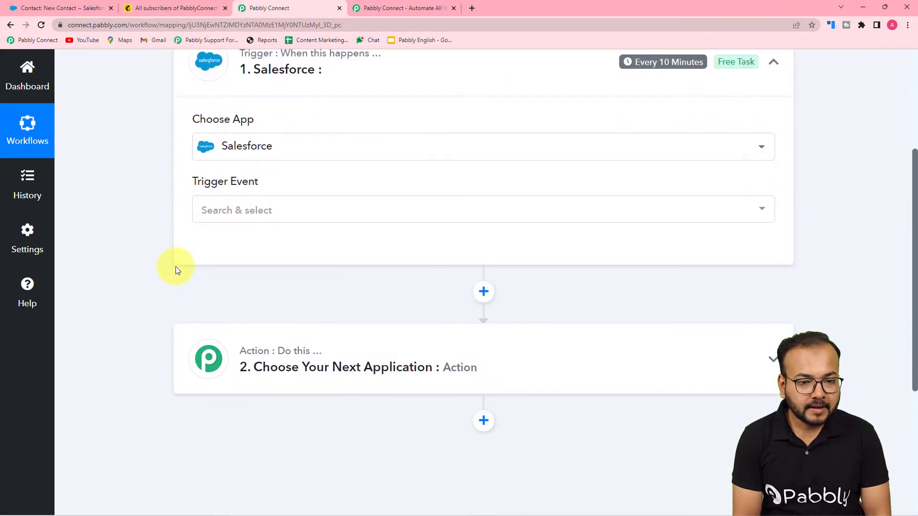
left_click(221, 219)
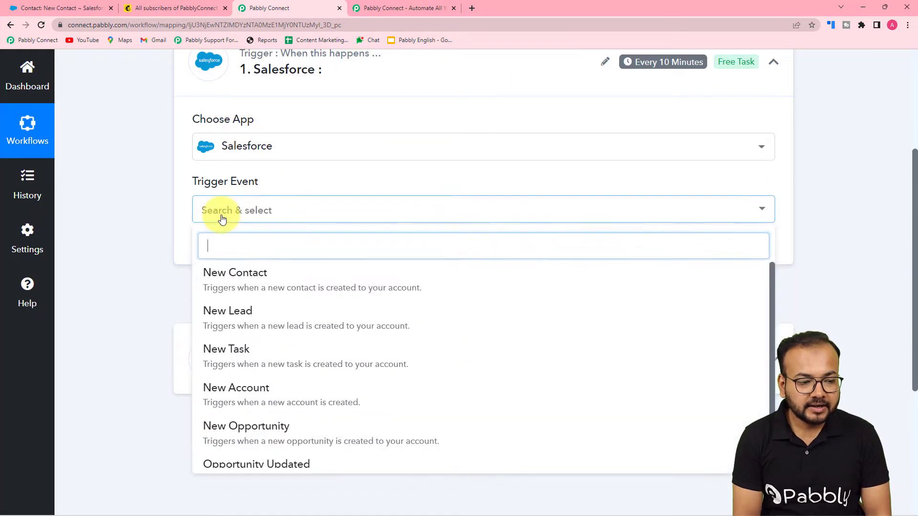
left_click(225, 281)
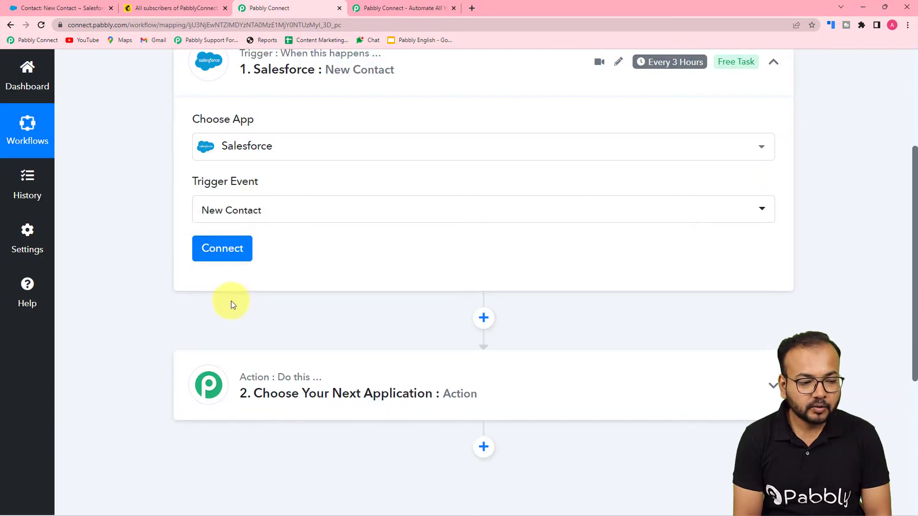
- Add a new Salesforce connection for the trigger and allow Pabbly Connect access to the Salesforce account
left_click(223, 252)
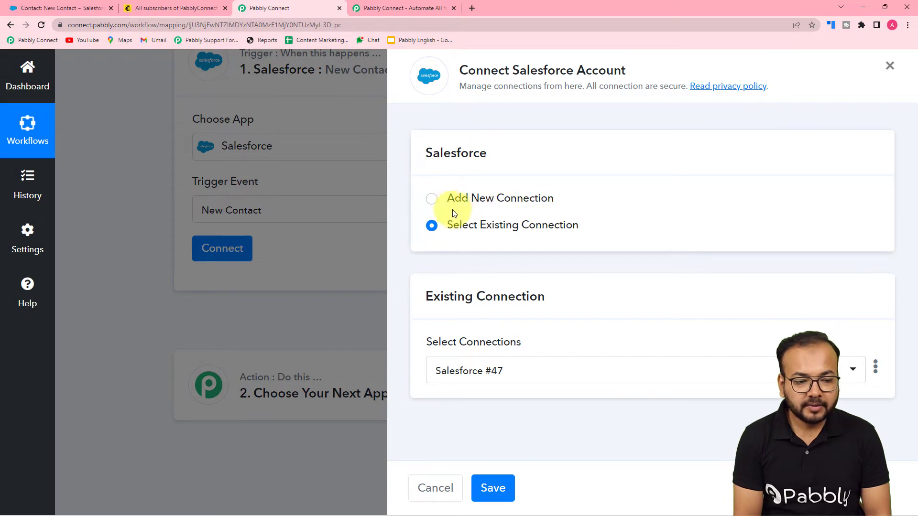
left_click(430, 199)
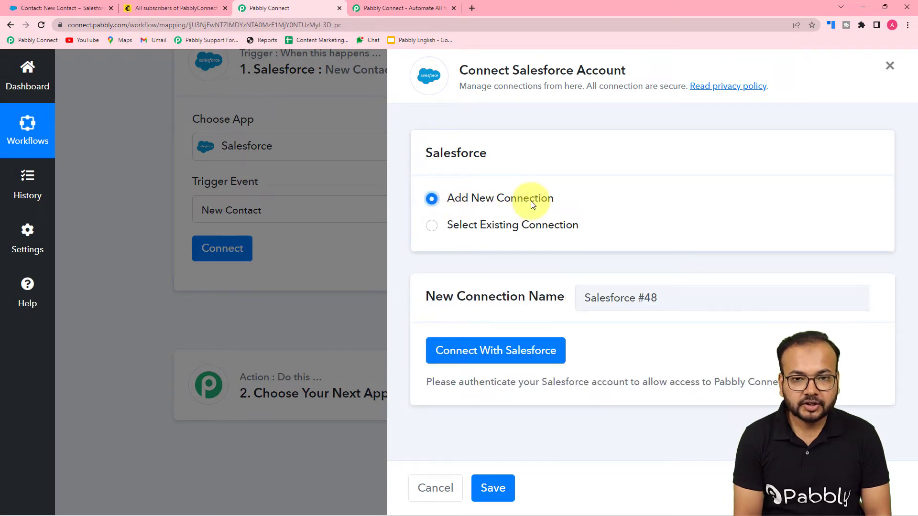
left_click(463, 348)
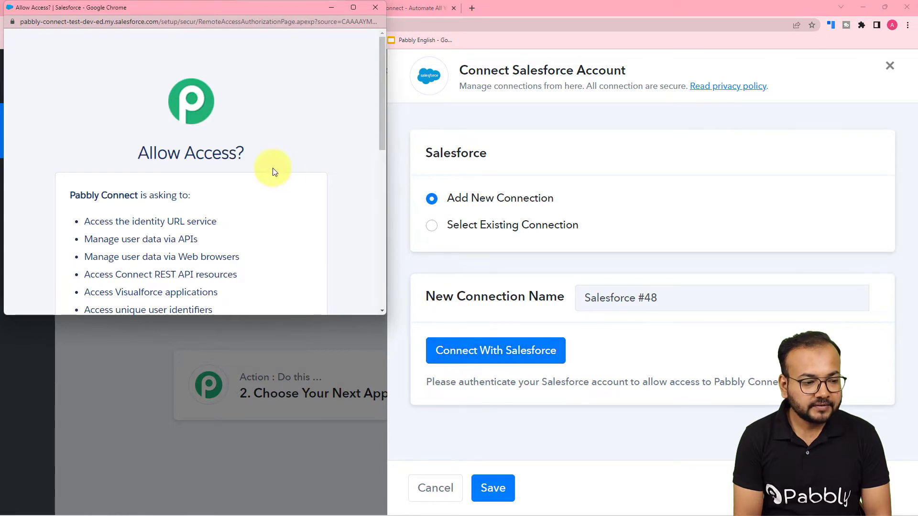
scroll(271, 171, "down", 2)
scroll(269, 167, "down", 6)
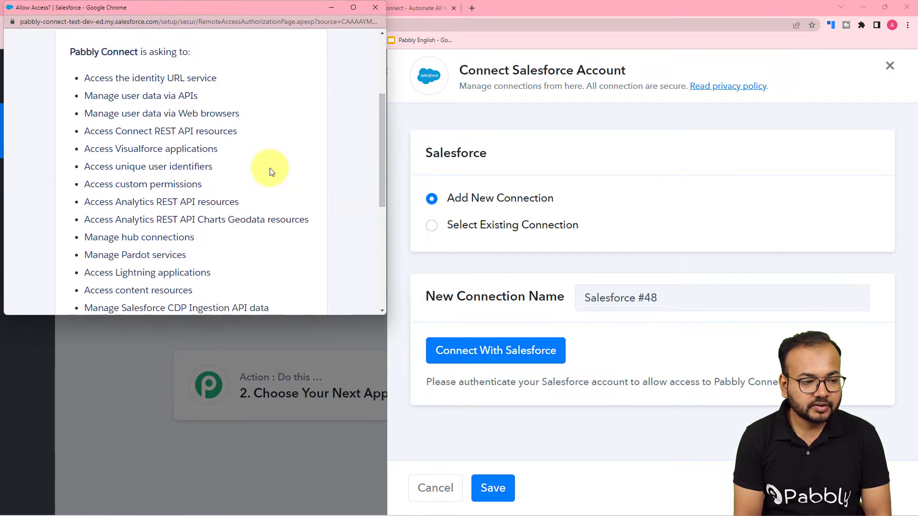
scroll(271, 168, "down", 1)
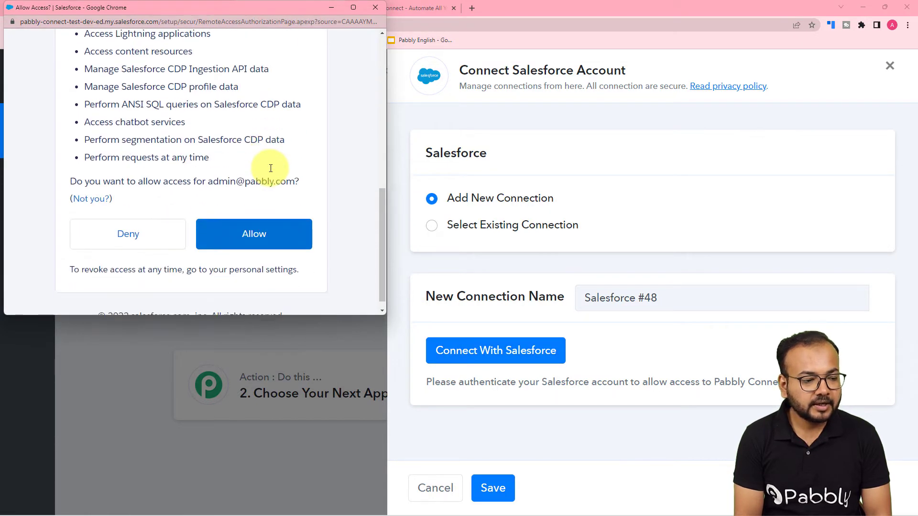
left_click(254, 233)
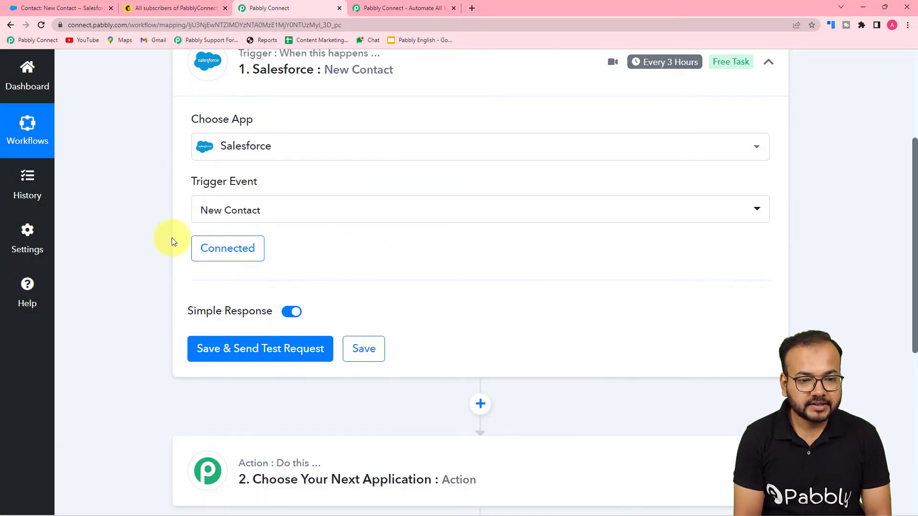
- Check how often the Salesforce trigger polls for new data
scroll(651, 222, "up", 3)
mouse_move(653, 206)
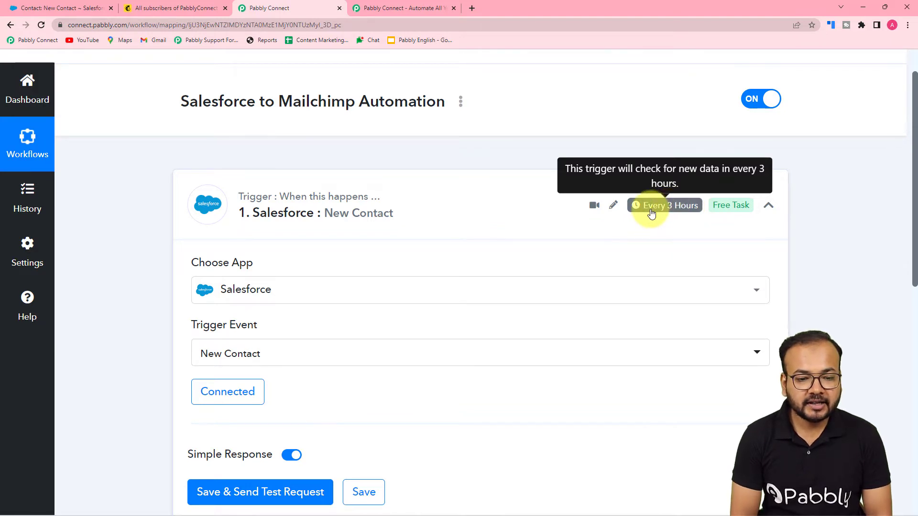
scroll(651, 213, "down", 3)
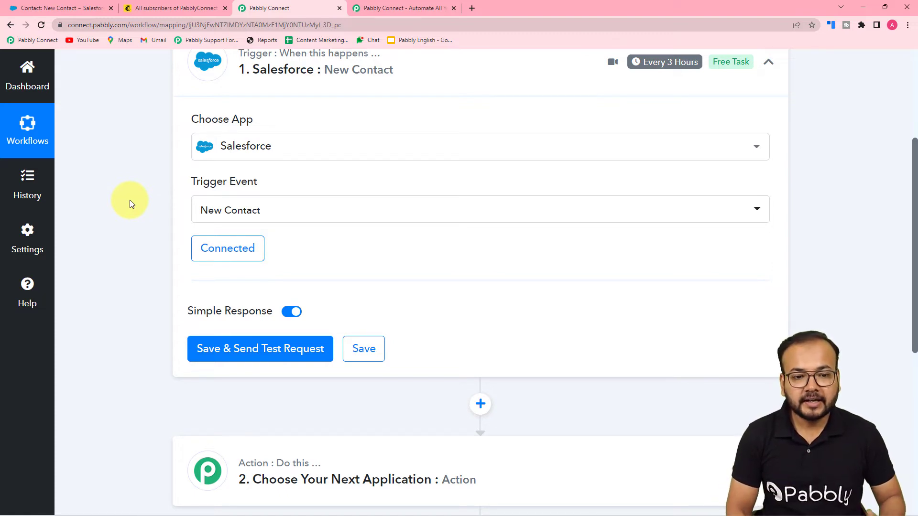
scroll(142, 218, "down", 3)
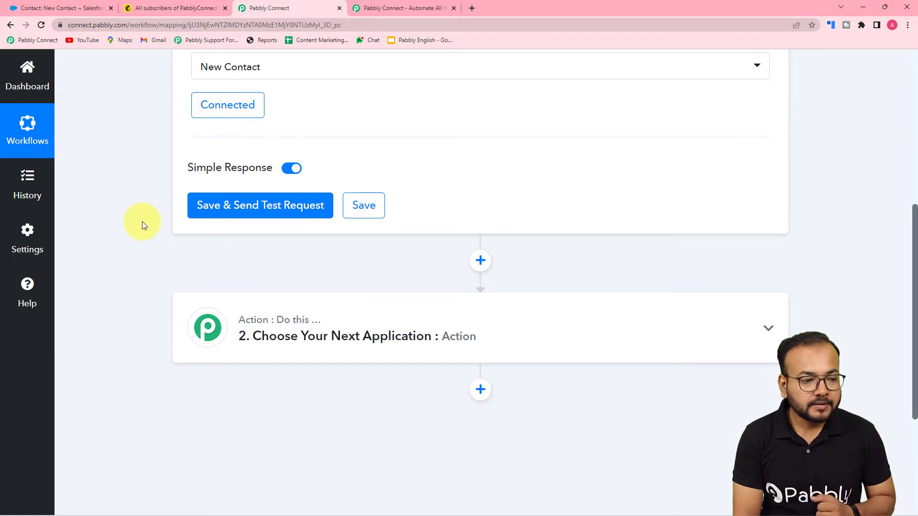
- Check the most recent contact in Salesforce, then save the New Contact trigger and send a test request from Pabbly Connect
left_click(247, 216)
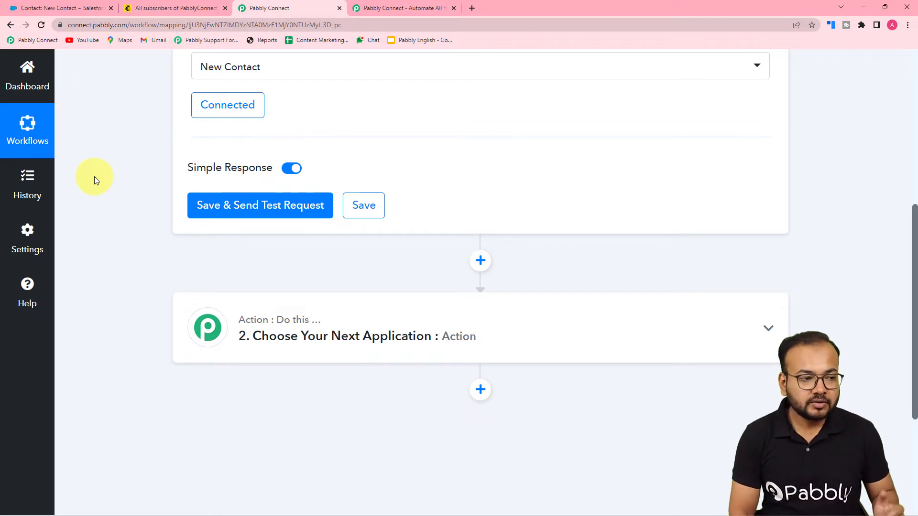
left_click(21, 4)
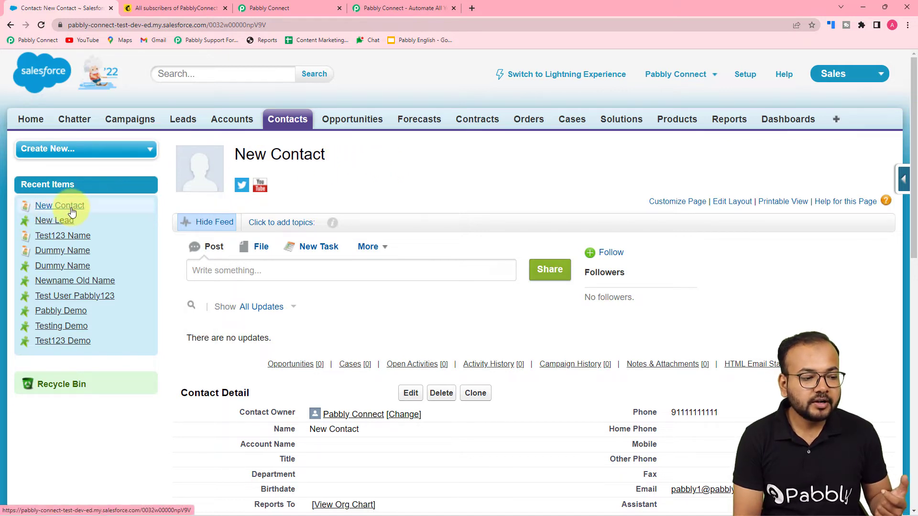
mouse_move(47, 211)
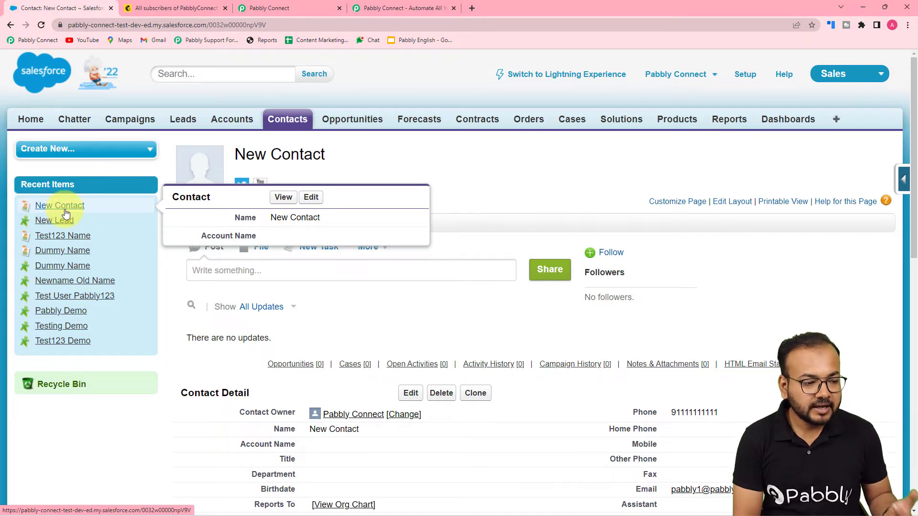
left_click(286, 5)
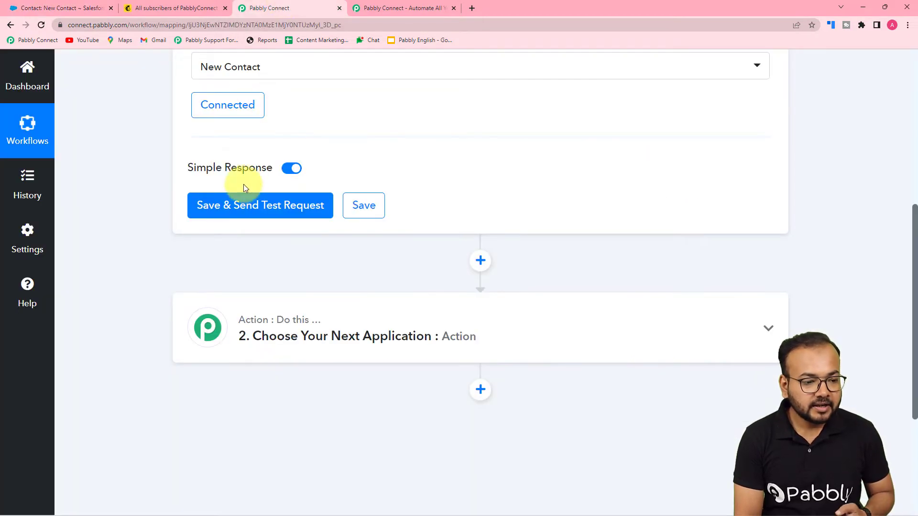
left_click(236, 203)
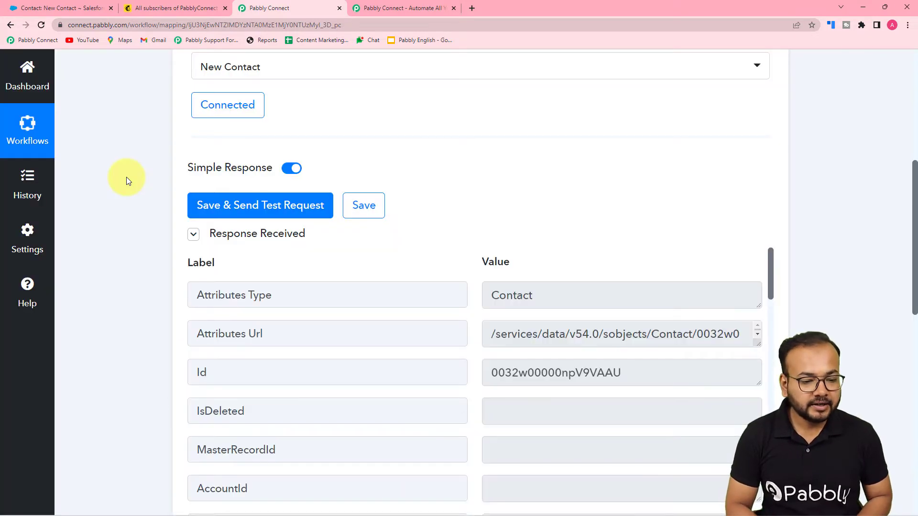
- Examine the trigger's test response for the contact's name and phone fields
scroll(126, 187, "down", 5)
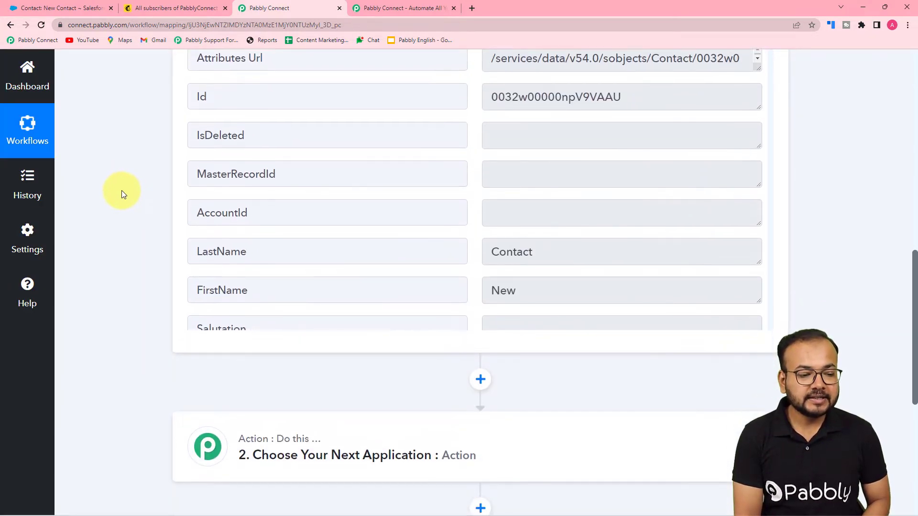
scroll(303, 254, "down", 1)
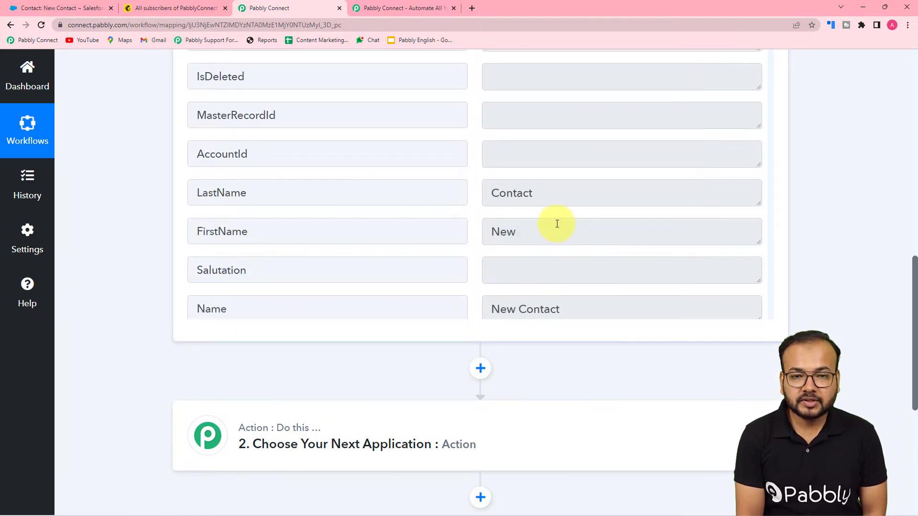
scroll(424, 228, "down", 2)
scroll(310, 240, "down", 1)
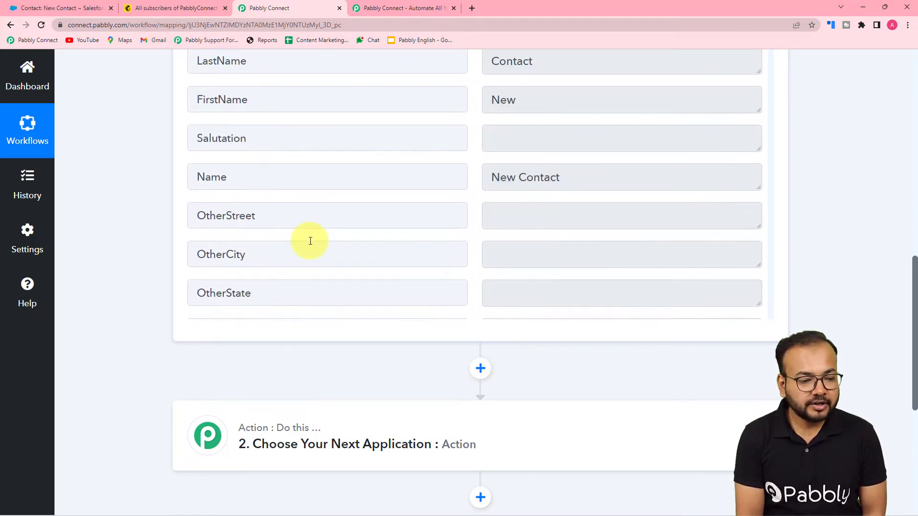
scroll(310, 240, "down", 12)
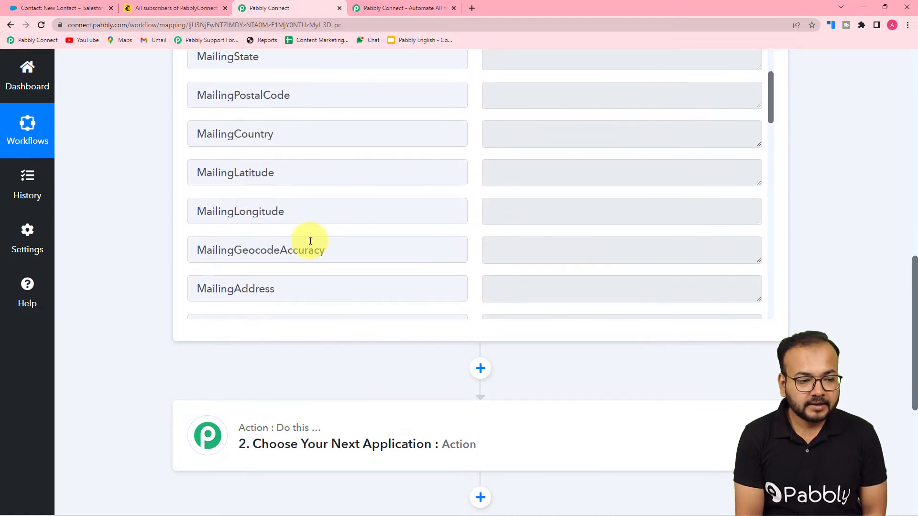
scroll(310, 240, "down", 6)
scroll(293, 178, "up", 3)
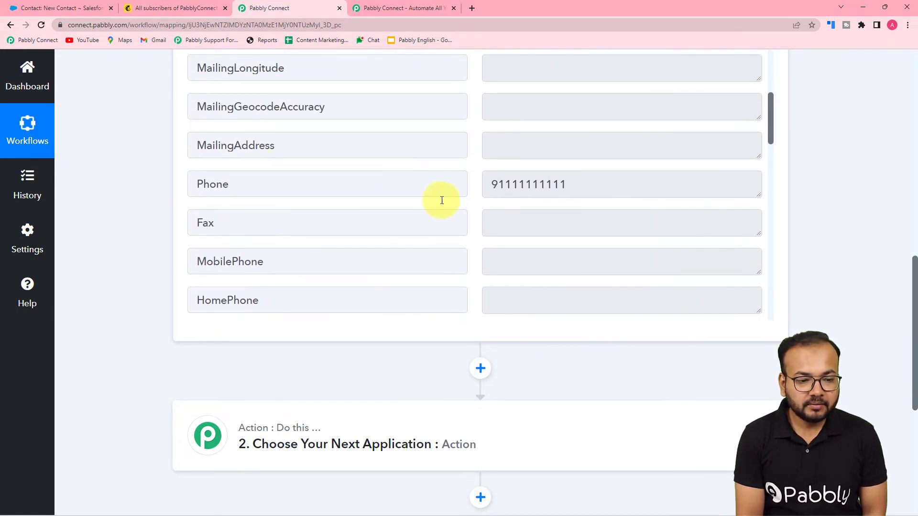
- Examine the remaining fields of the trigger's test response, including the contact's email field
scroll(439, 202, "down", 5)
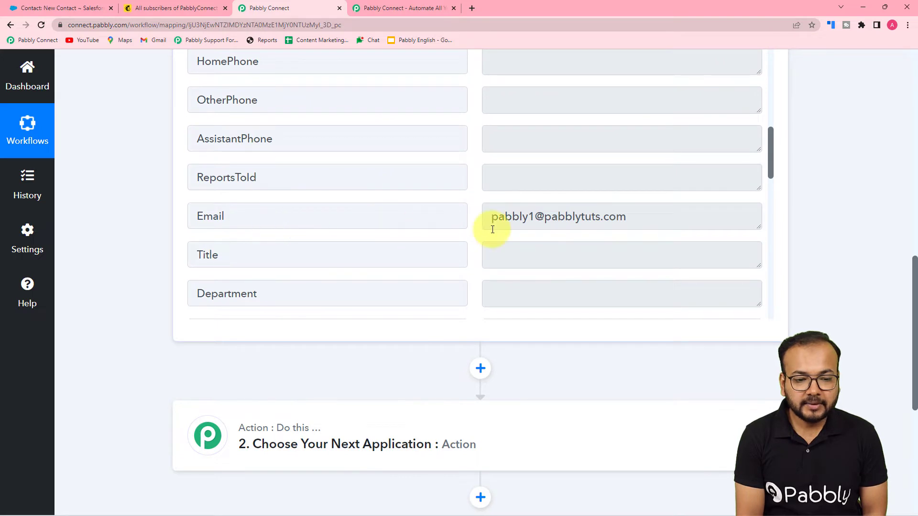
scroll(388, 230, "down", 10)
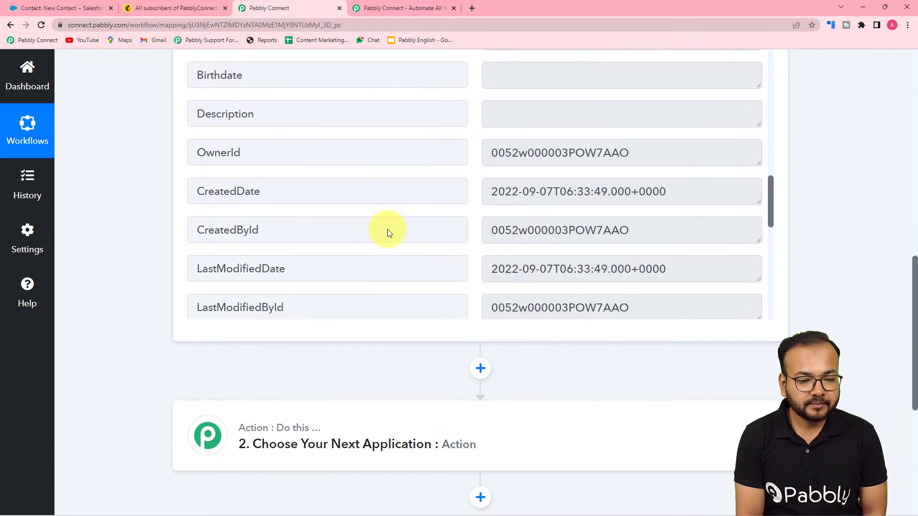
scroll(387, 231, "down", 8)
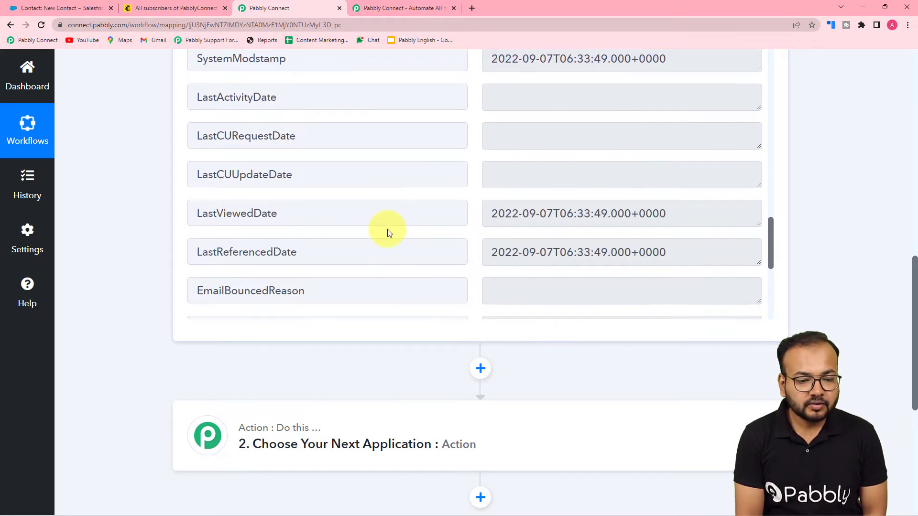
scroll(387, 231, "down", 3)
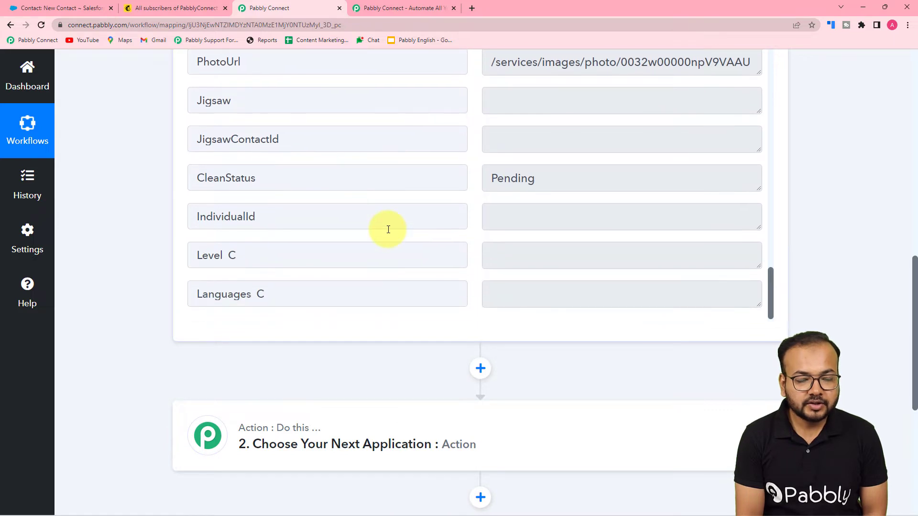
scroll(389, 229, "up", 10)
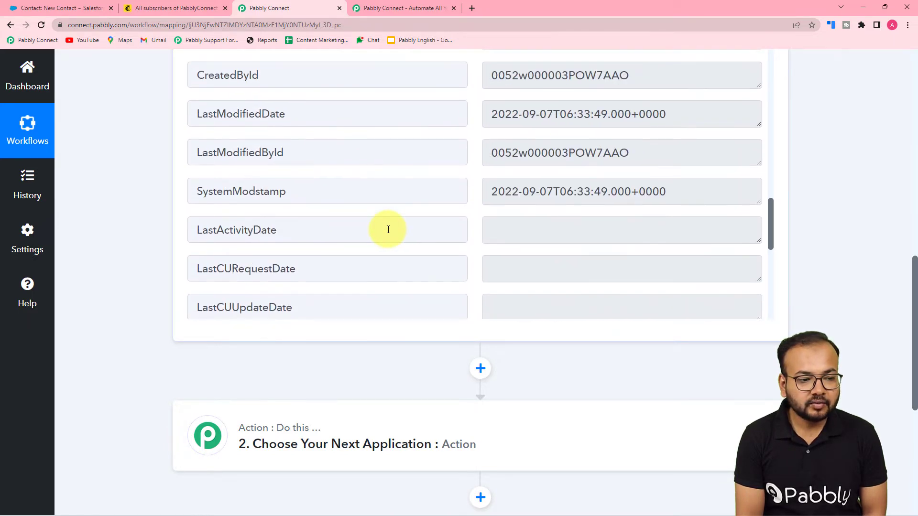
scroll(388, 230, "up", 10)
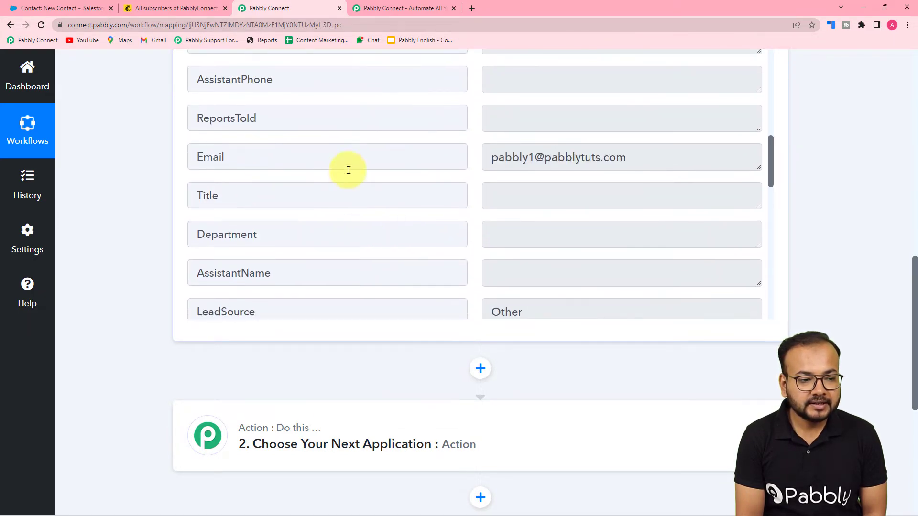
scroll(348, 171, "up", 3)
scroll(144, 168, "down", 3)
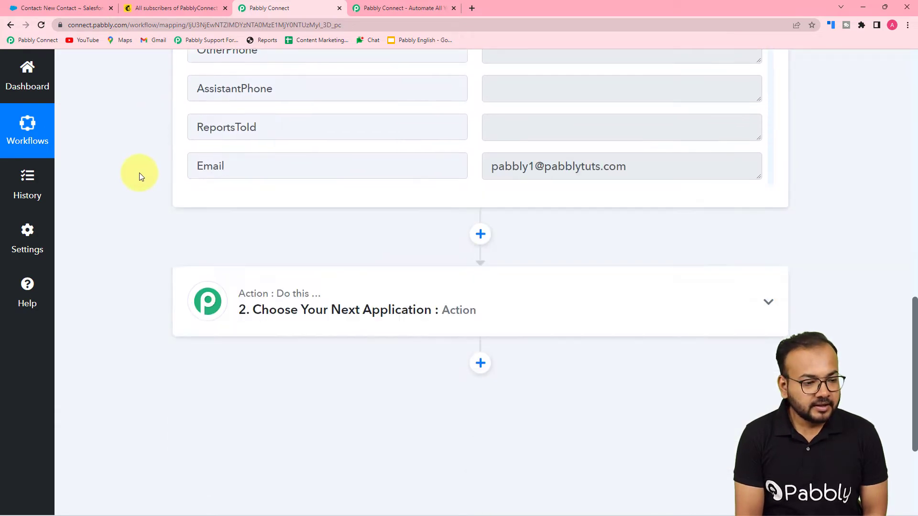
- Search the apps for "mailc" and choose MailChimp as the workflow's action application
scroll(140, 173, "down", 2)
scroll(139, 177, "down", 1)
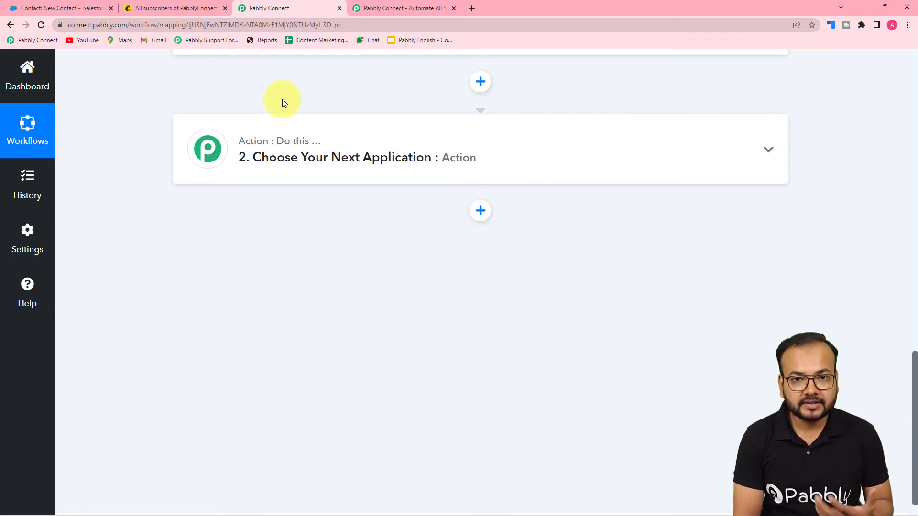
left_click(273, 167)
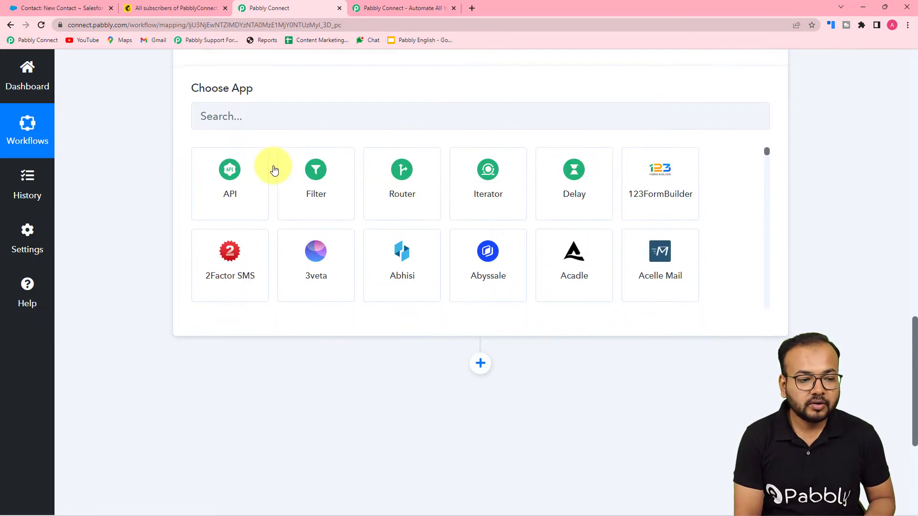
scroll(268, 153, "up", 1)
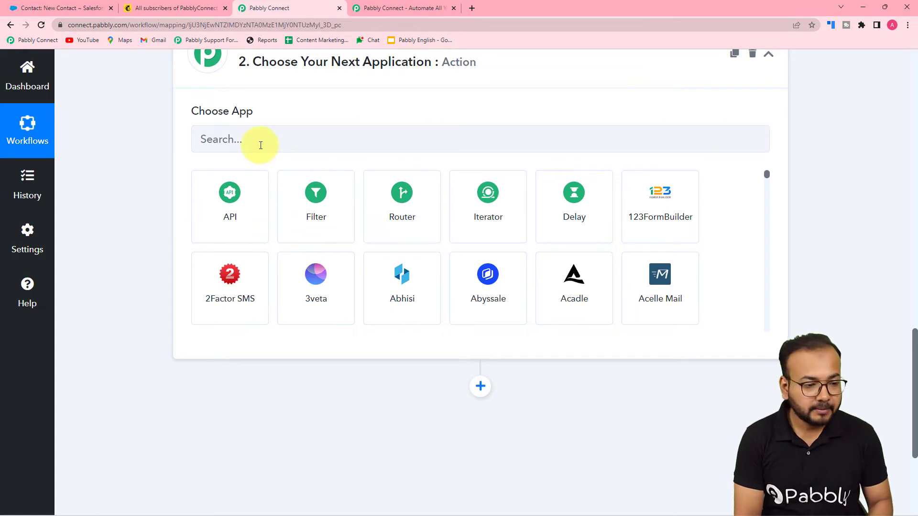
left_click(261, 146)
type("mail")
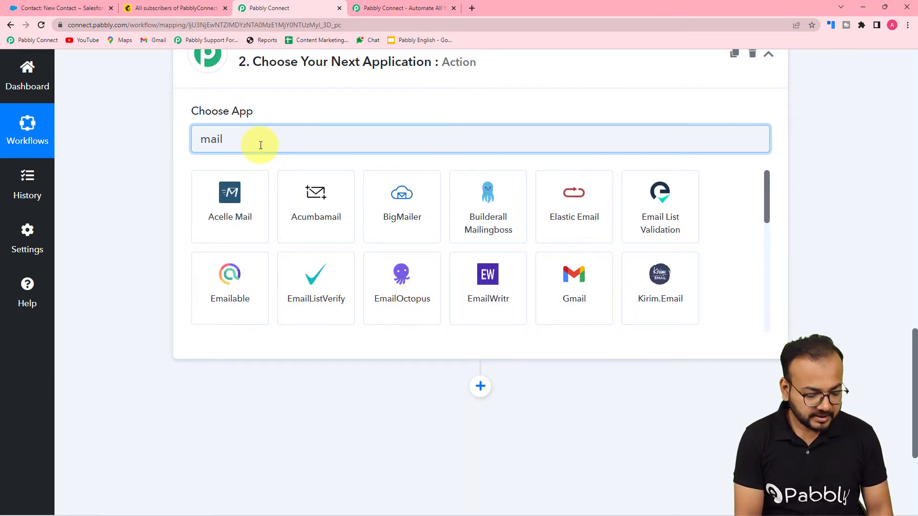
type("vh")
key("BackSpace")
key("BackSpace")
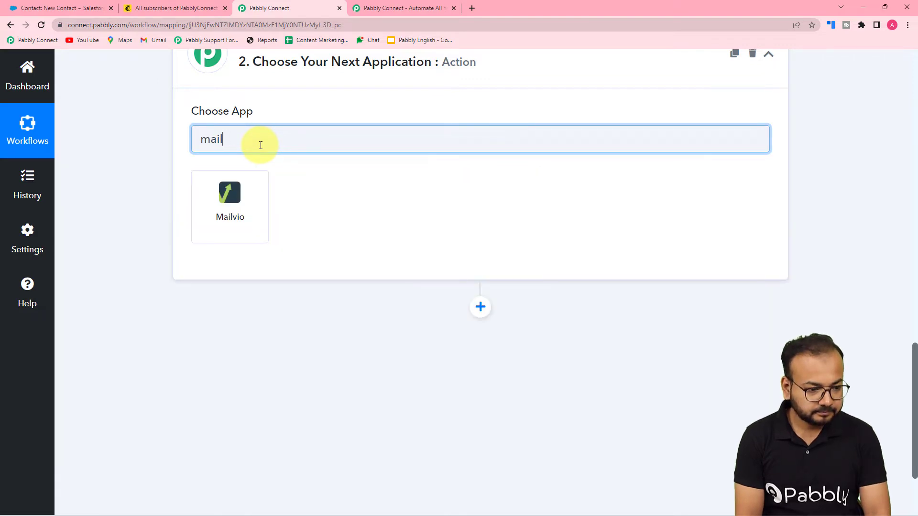
type("c")
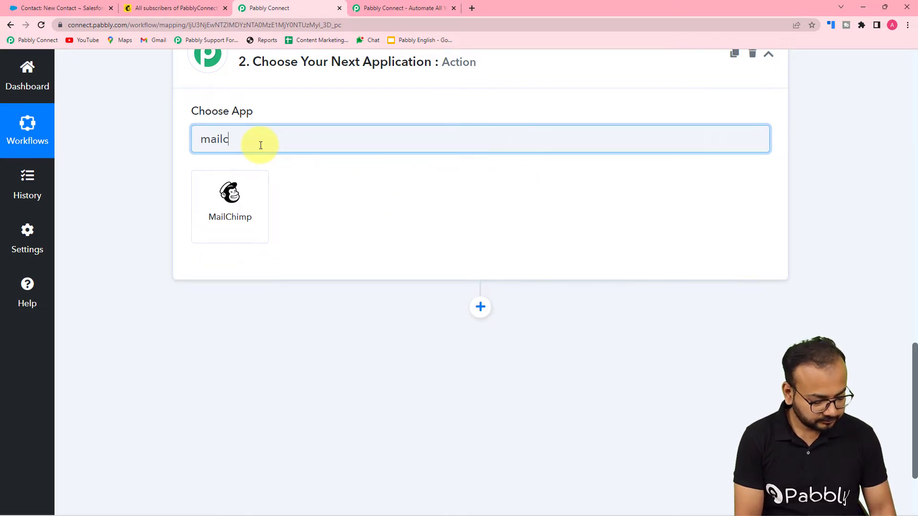
left_click(213, 227)
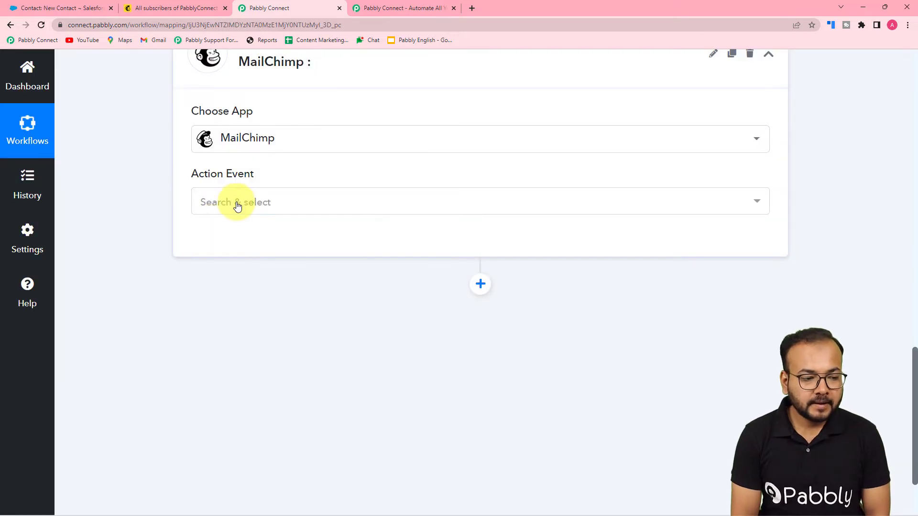
- Set the action event to Add New Member with Custom Fields and start adding a new MailChimp connection
left_click(237, 206)
left_click(237, 206)
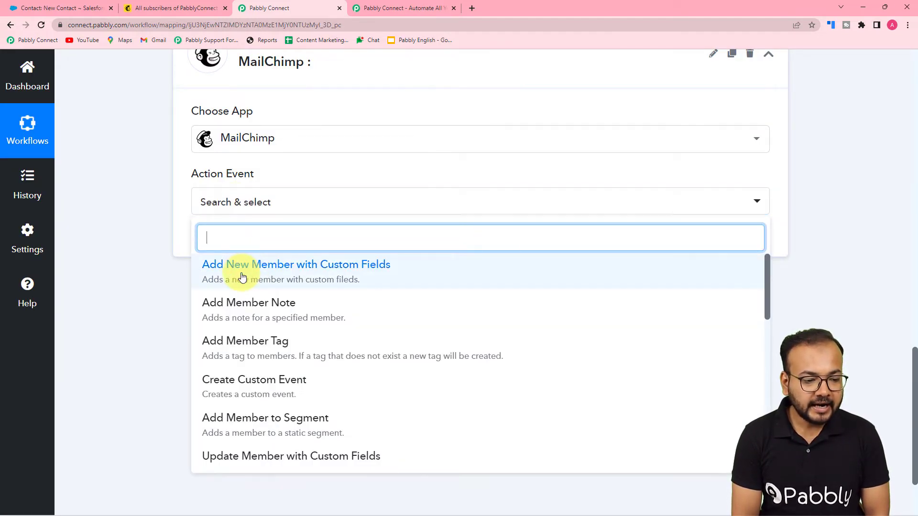
left_click(277, 280)
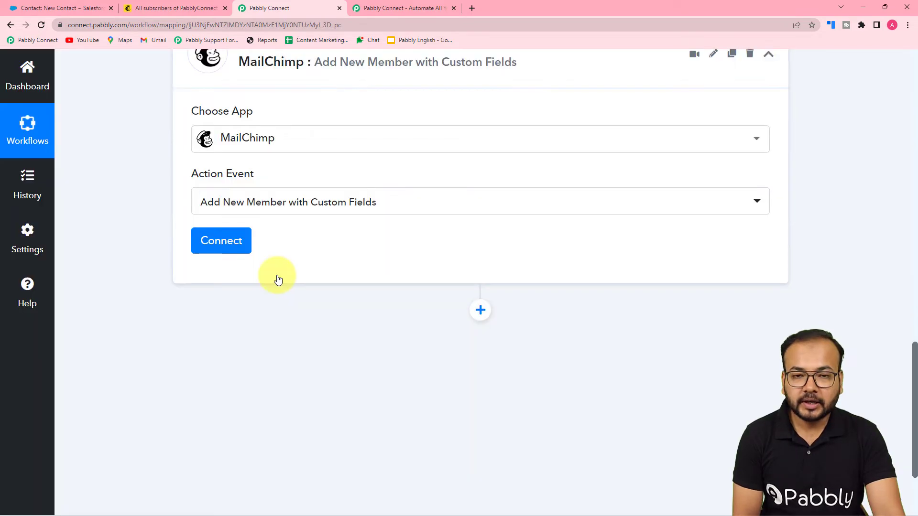
left_click(220, 238)
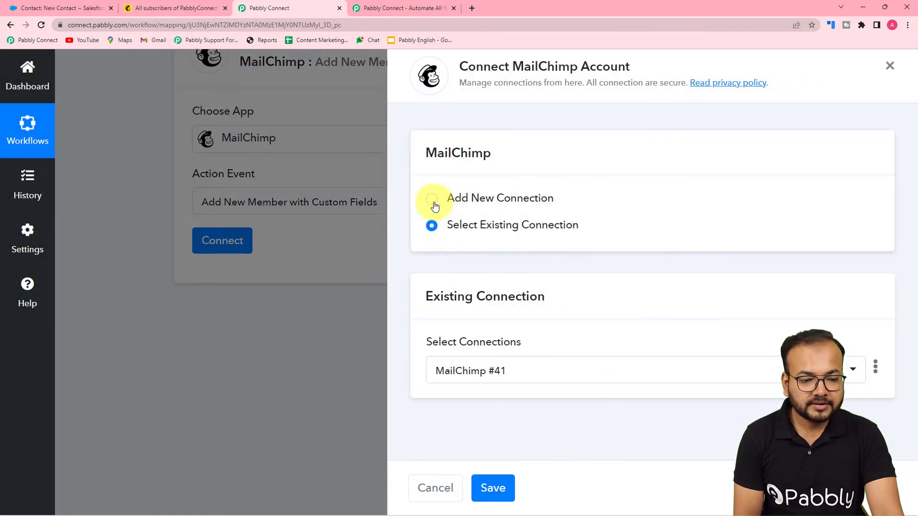
left_click(433, 198)
scroll(525, 219, "down", 3)
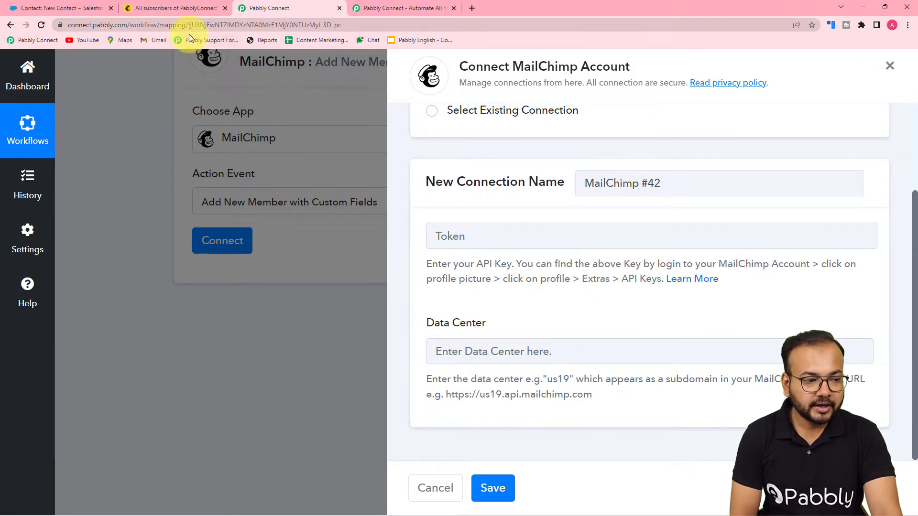
- Switch to Mailchimp and open the API keys list from the account profile's extras
left_click(217, 12)
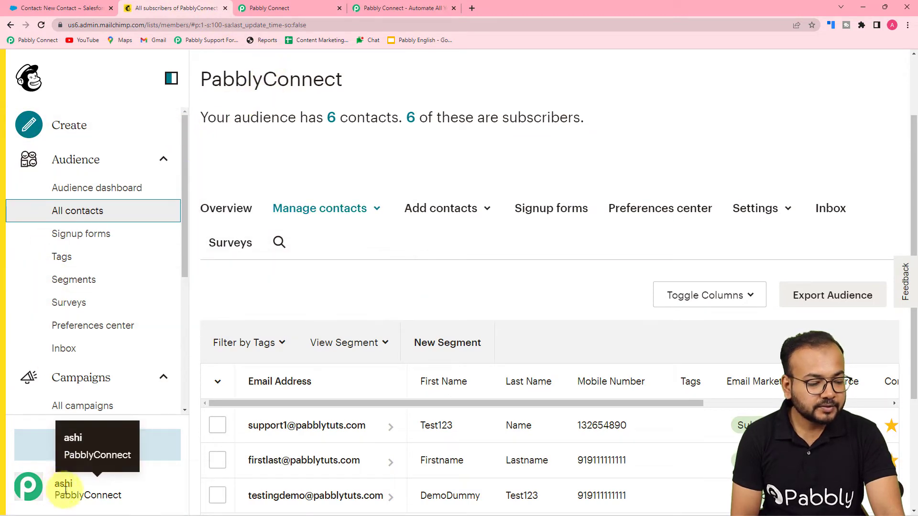
left_click(31, 488)
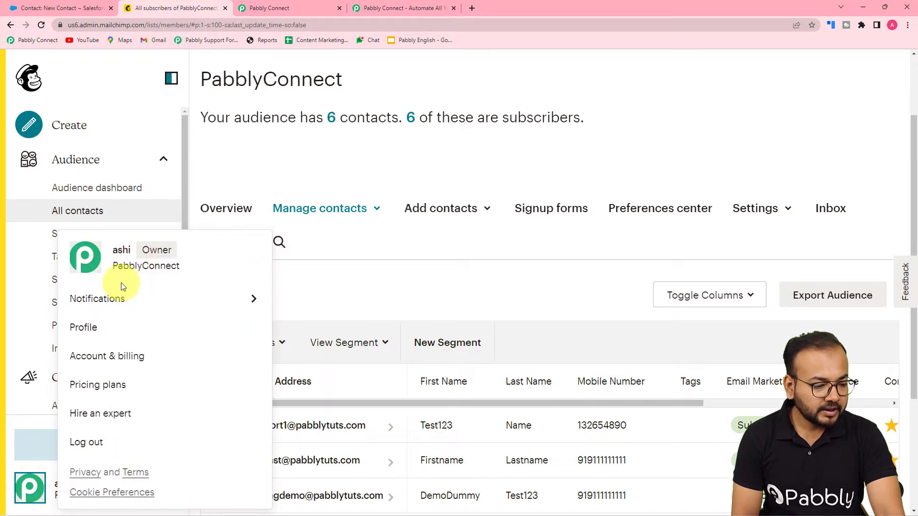
left_click(82, 328)
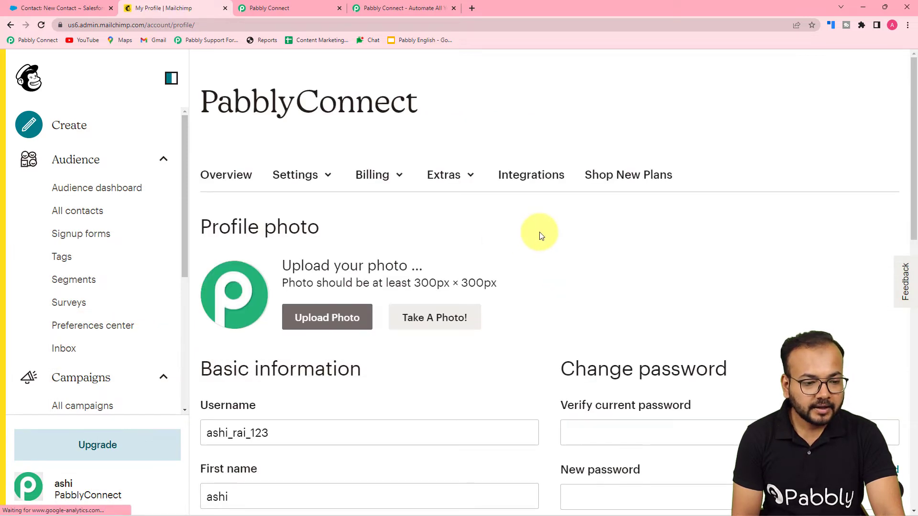
left_click(444, 183)
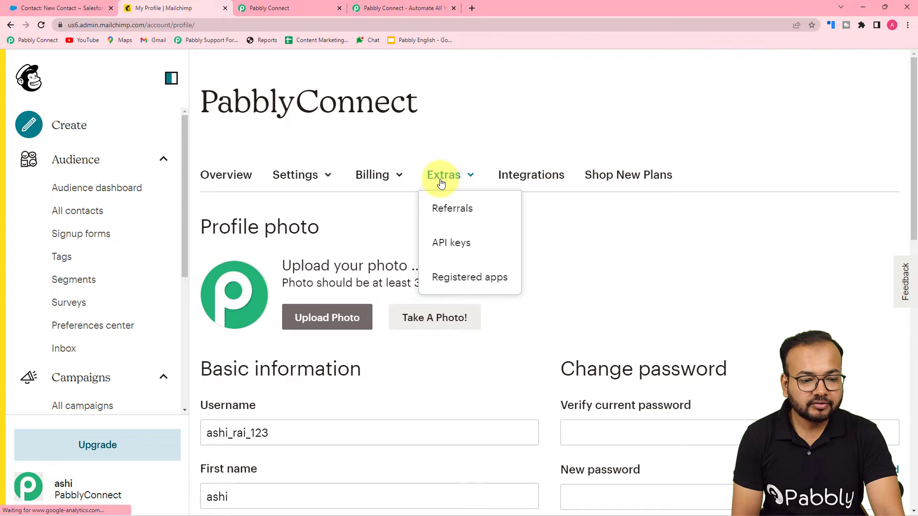
left_click(461, 253)
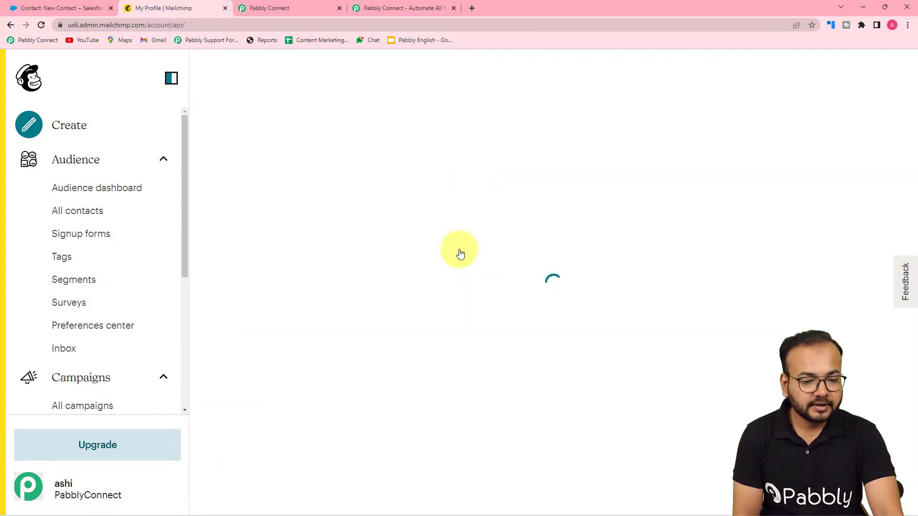
scroll(459, 251, "down", 7)
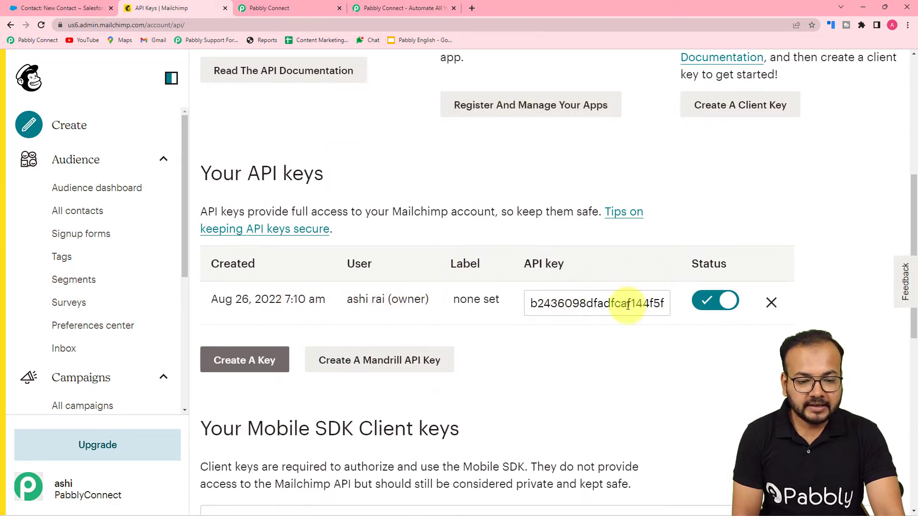
- Copy the existing Mailchimp API key and paste it as the token of the new connection in Pabbly Connect
left_click(625, 309)
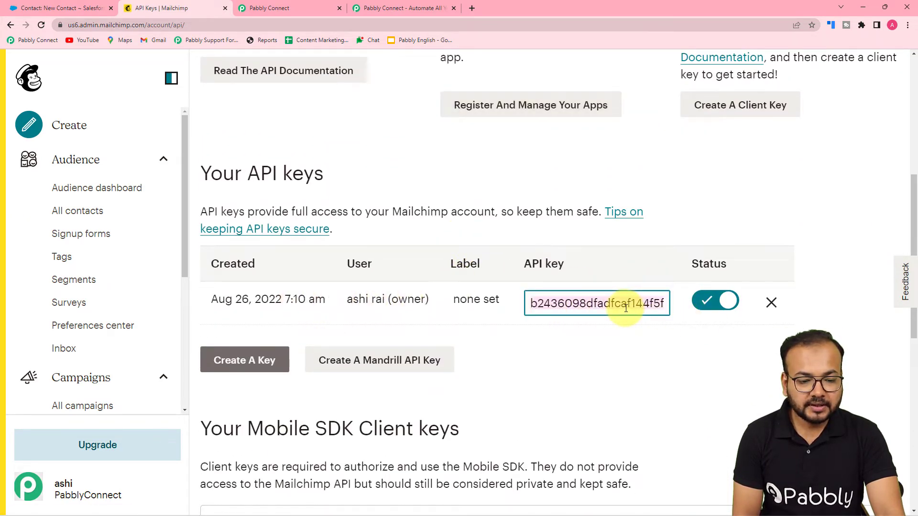
right_click(625, 305)
left_click(637, 342)
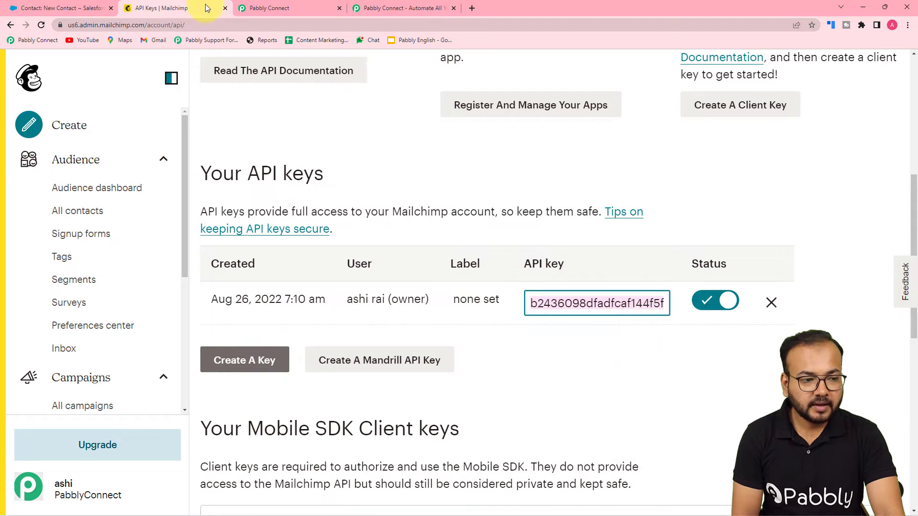
left_click(304, 4)
left_click(494, 233)
right_click(496, 234)
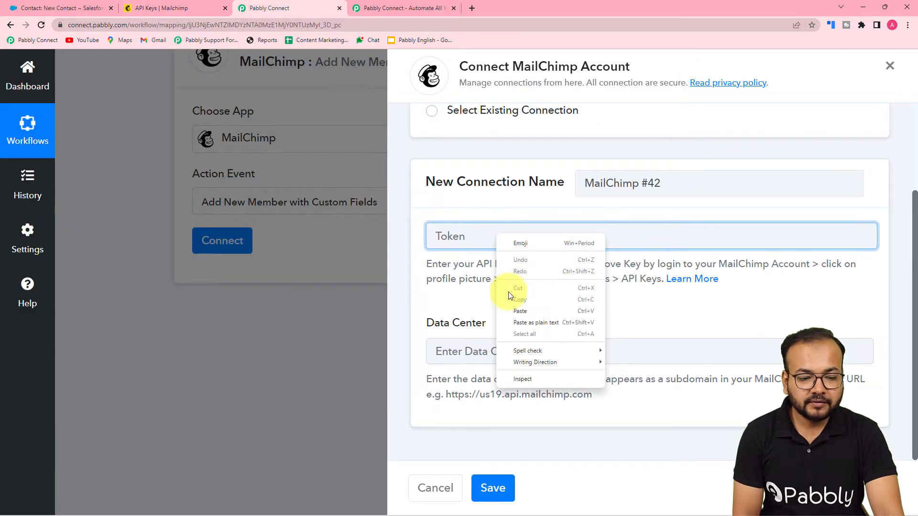
left_click(515, 317)
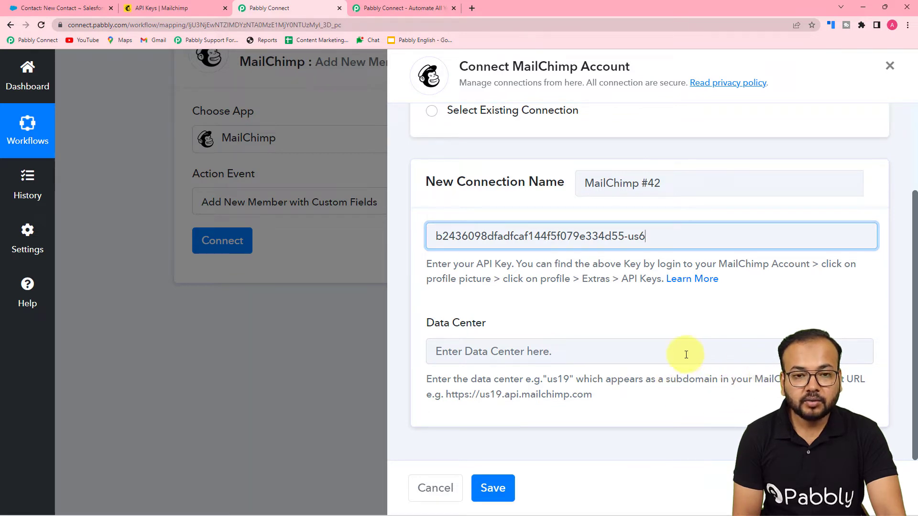
- Copy the Mailchimp page address into the connection's Data Center field, trim it to us6, and save the connection
left_click(165, 3)
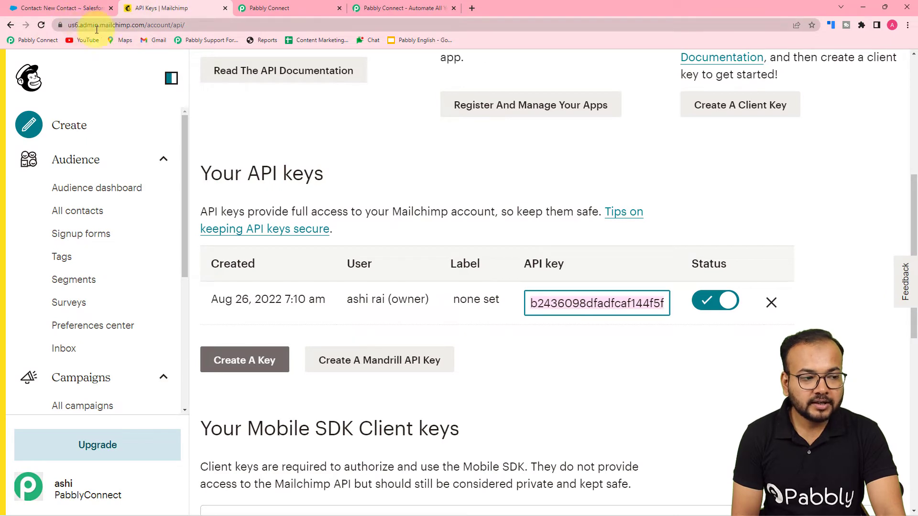
left_click(136, 25)
key("ctrl+c")
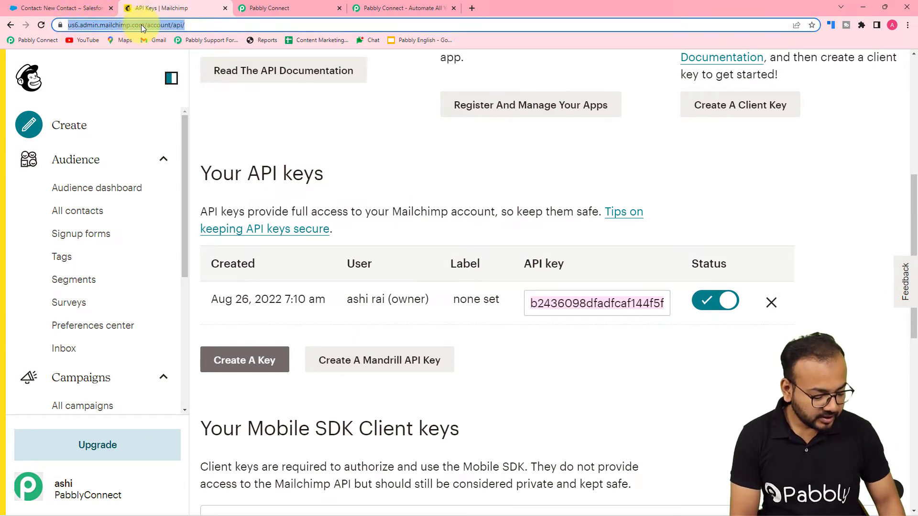
left_click(270, 9)
left_click(477, 350)
key("ctrl+v")
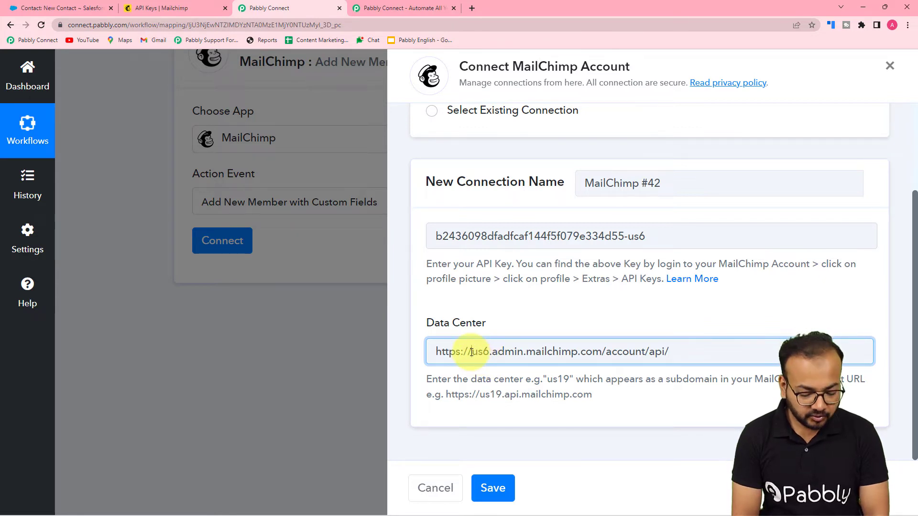
key("BackSpace")
key("BackSpace")
key("BackSpace")
key("BackSpace")
key("BackSpace")
key("BackSpace")
key("BackSpace")
key("BackSpace")
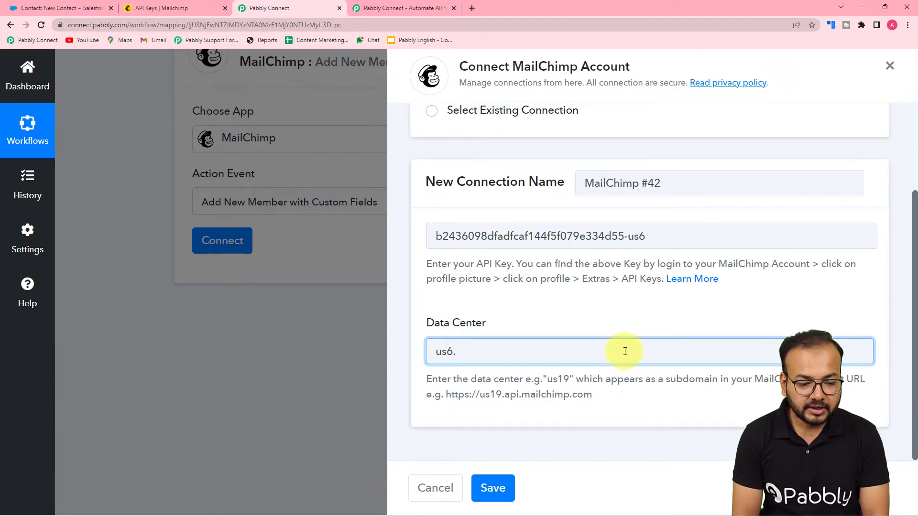
key("BackSpace")
left_click(549, 322)
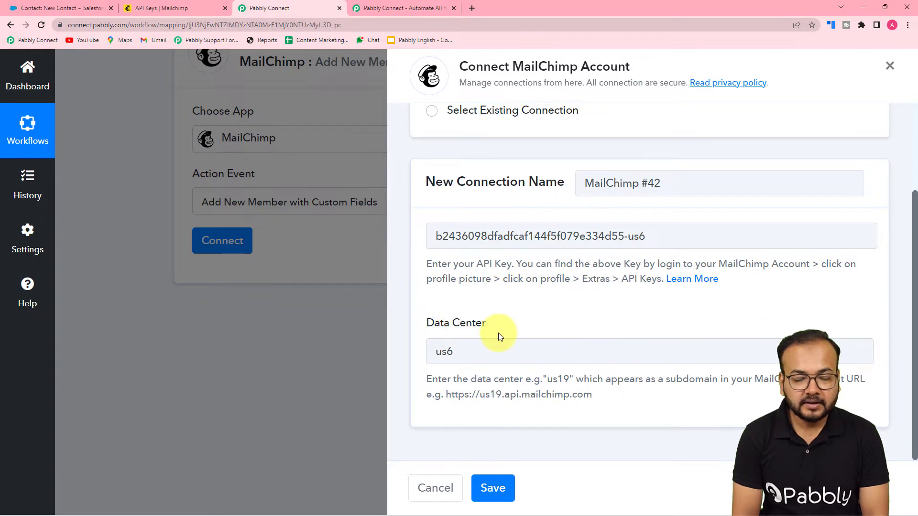
left_click(488, 485)
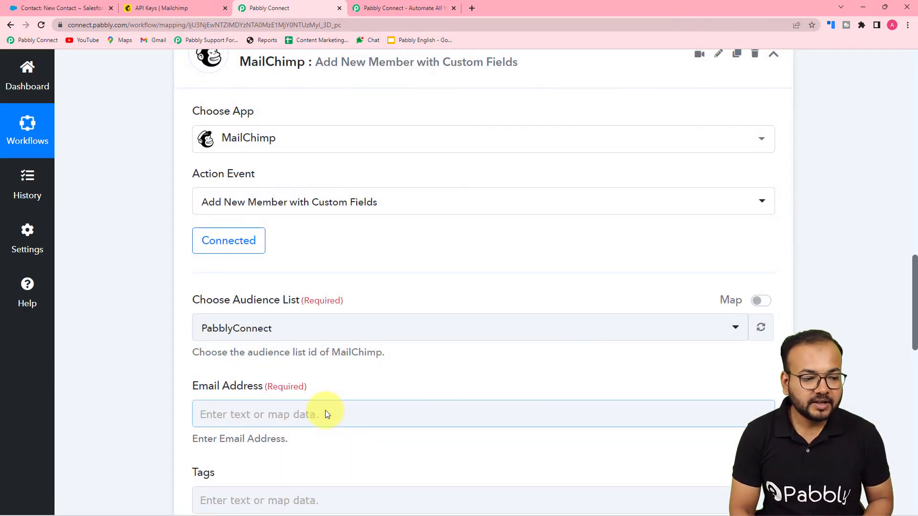
scroll(190, 325, "down", 2)
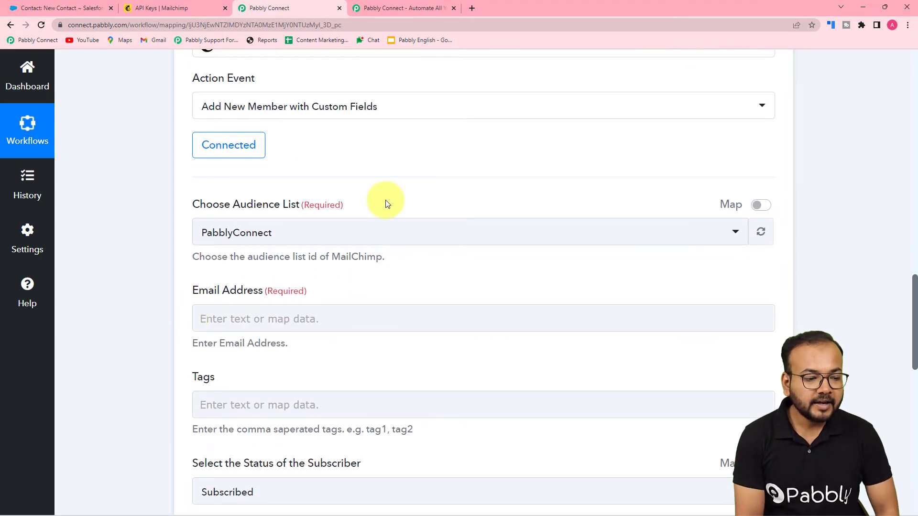
- Choose PabblyConnect as the audience list for the new MailChimp member
scroll(173, 227, "down", 1)
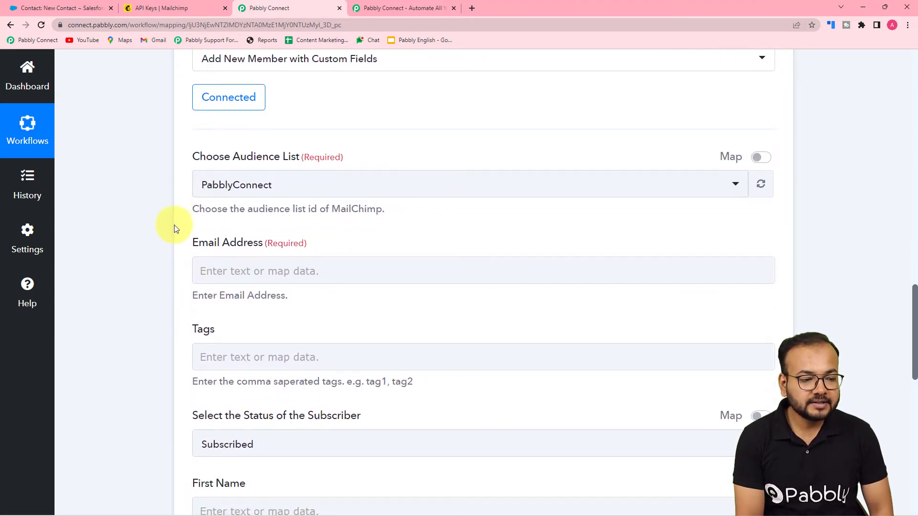
left_click(308, 185)
left_click(227, 246)
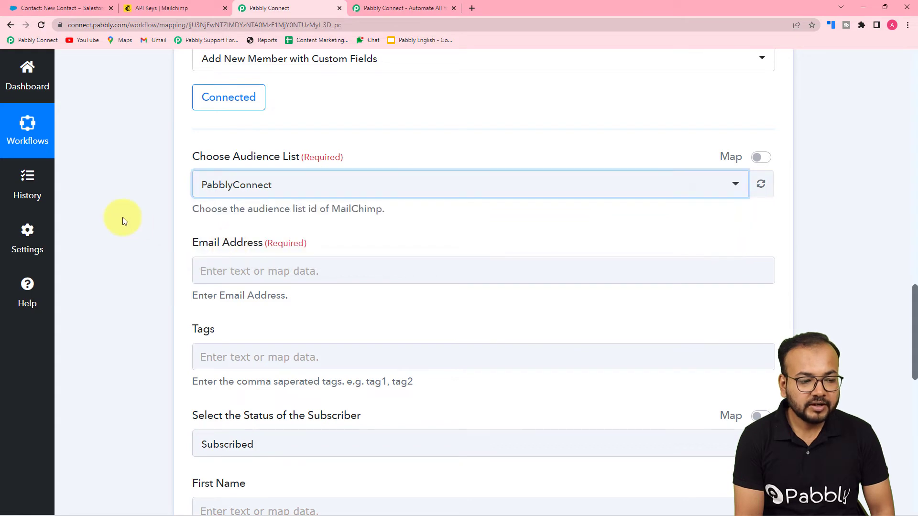
- Examine the Email entry in the Salesforce trigger's response as the source for the member's Email Address
scroll(240, 116, "down", 1)
scroll(148, 159, "down", 2)
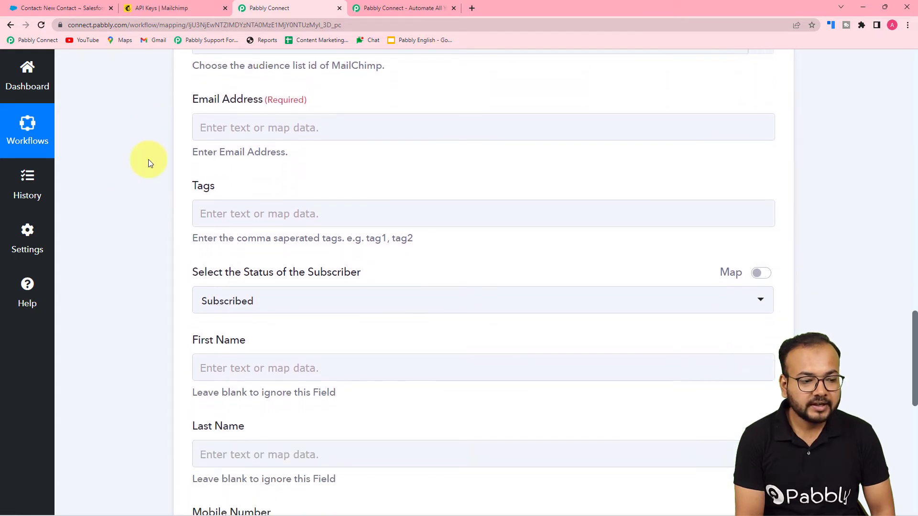
left_click(261, 126)
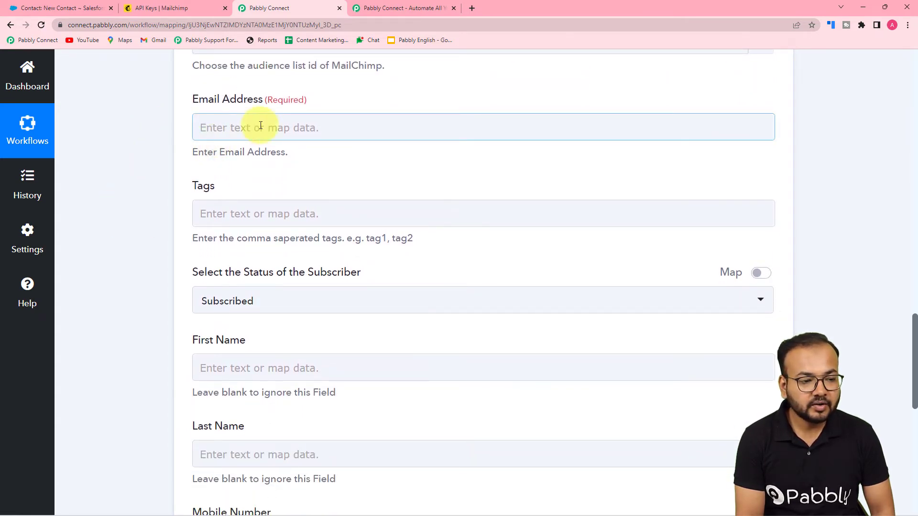
scroll(250, 122, "up", 2)
scroll(275, 161, "down", 2)
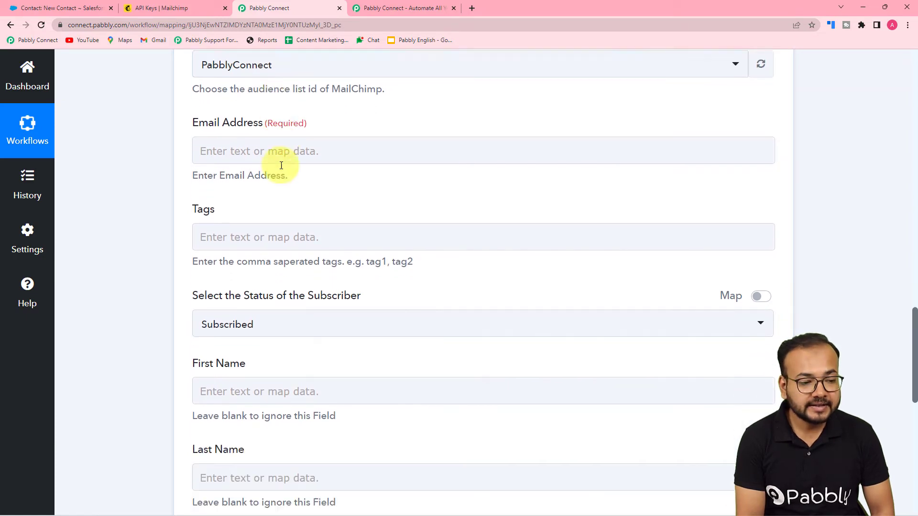
scroll(302, 141, "up", 15)
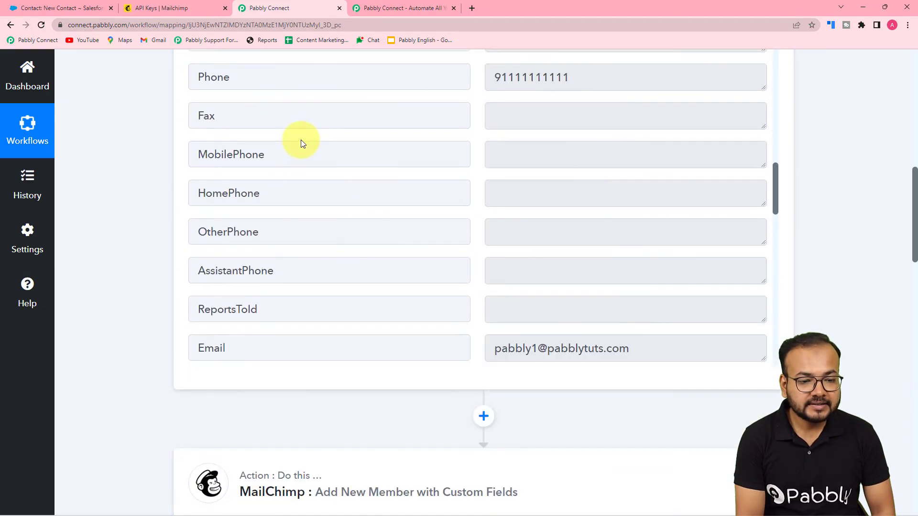
scroll(301, 143, "down", 3)
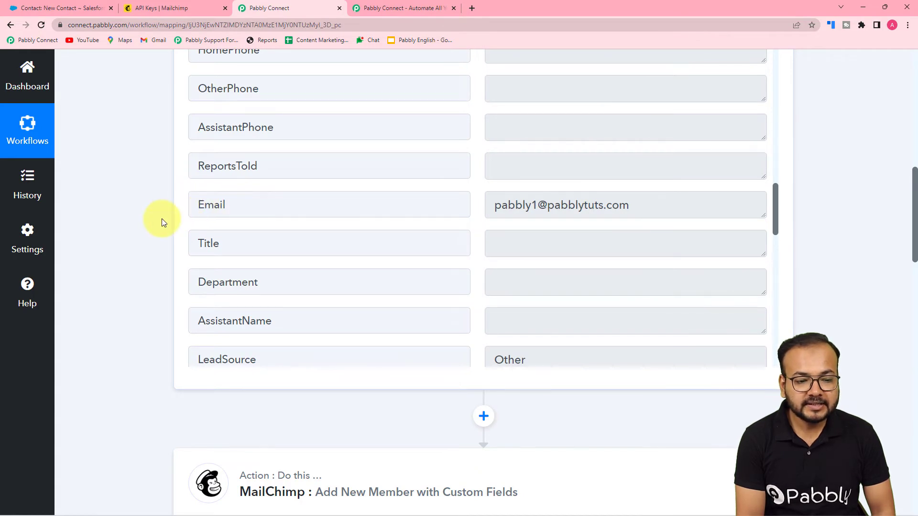
scroll(162, 219, "down", 16)
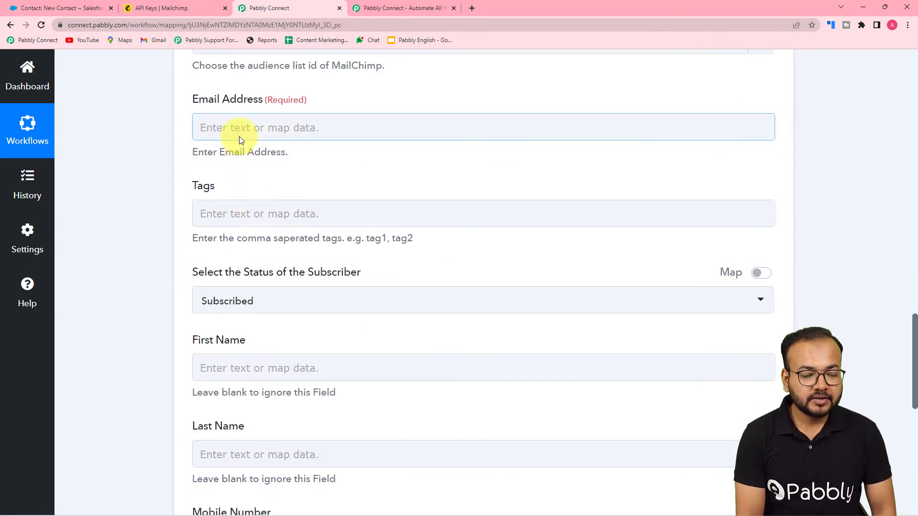
- Map the MailChimp Email Address to the Email value from the Salesforce New Contact step
left_click(247, 129)
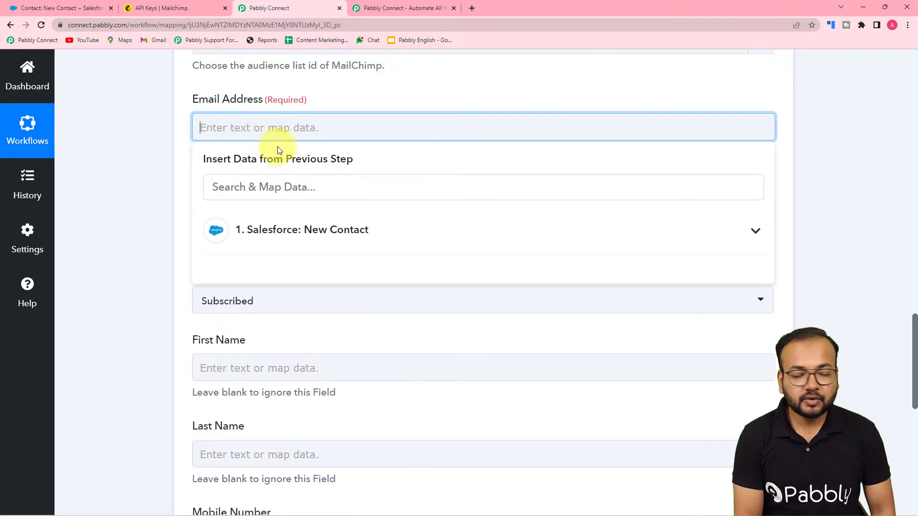
left_click(326, 248)
scroll(334, 319, "down", 5)
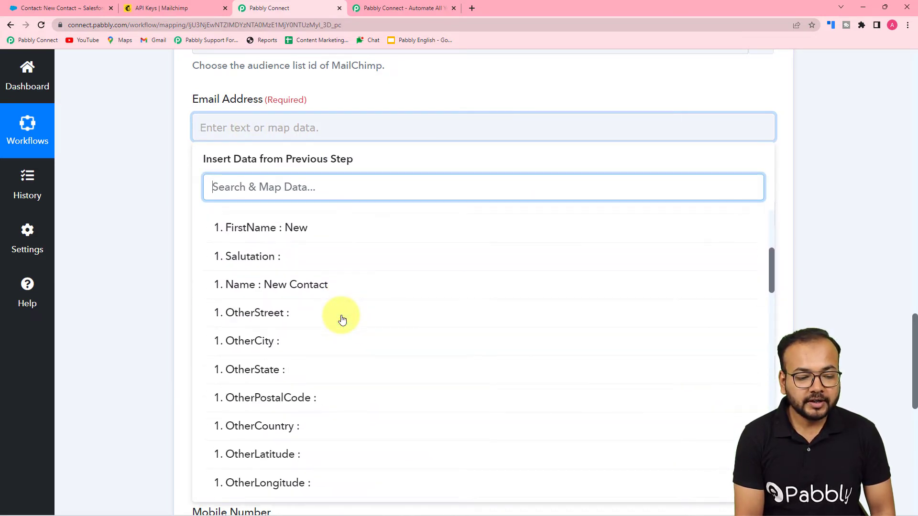
scroll(342, 320, "down", 7)
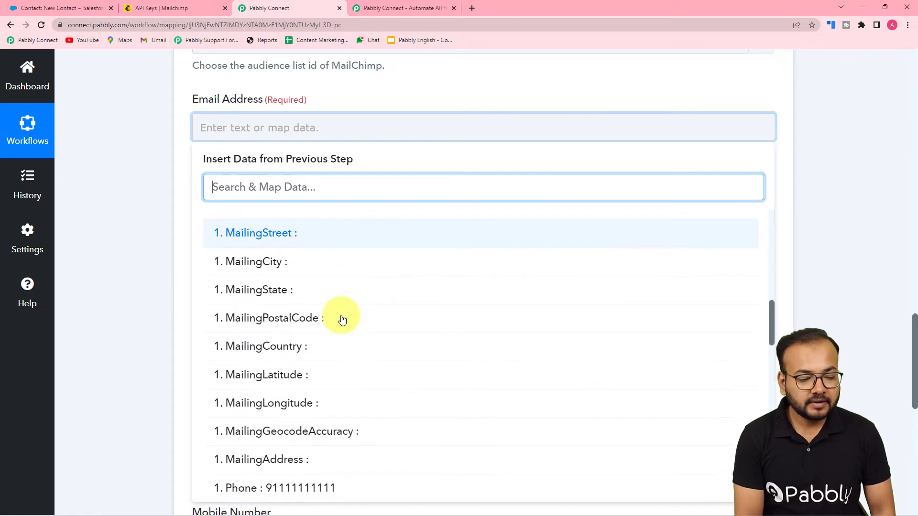
scroll(342, 320, "down", 7)
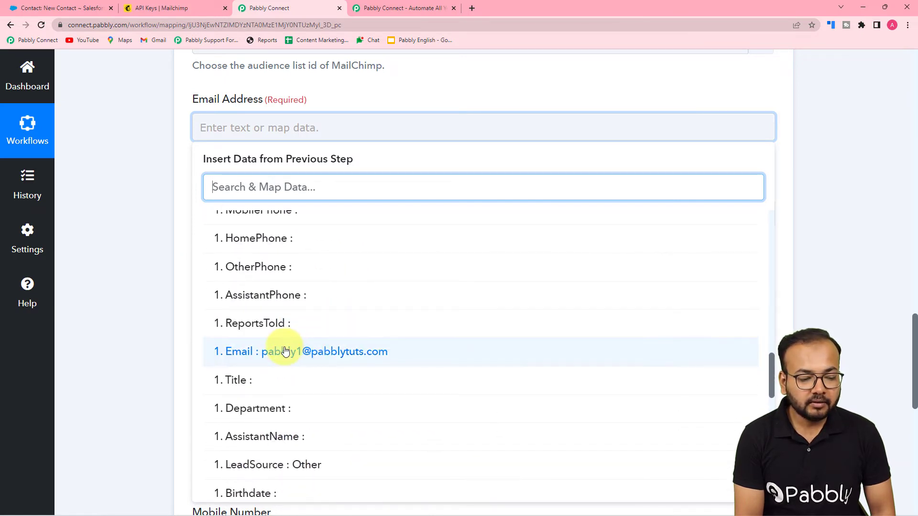
left_click(285, 351)
left_click(149, 218)
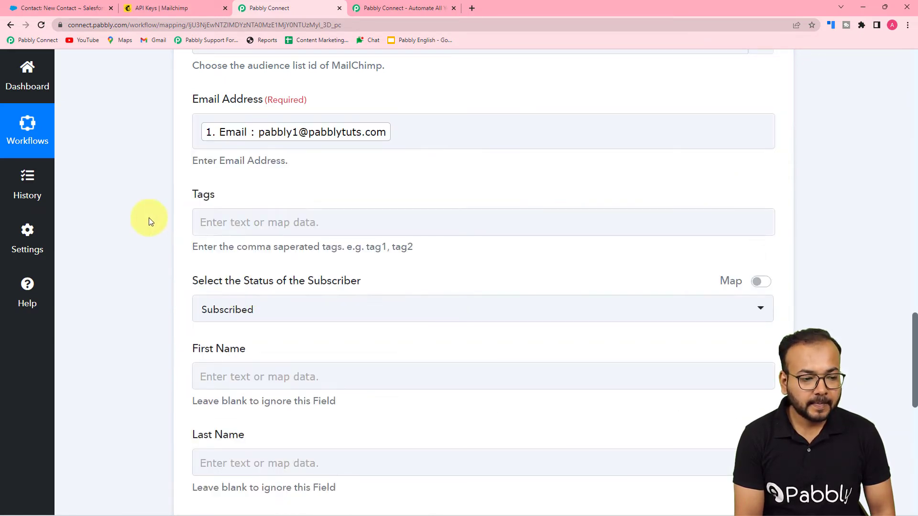
- Leave the tags blank and set the status of the subscriber to Transactional
scroll(148, 217, "down", 4)
scroll(268, 142, "up", 3)
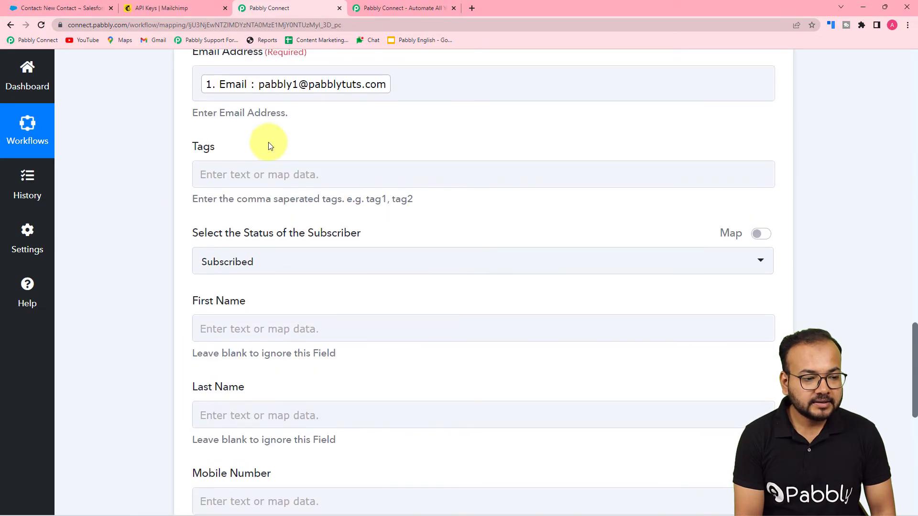
left_click(238, 174)
scroll(288, 174, "down", 1)
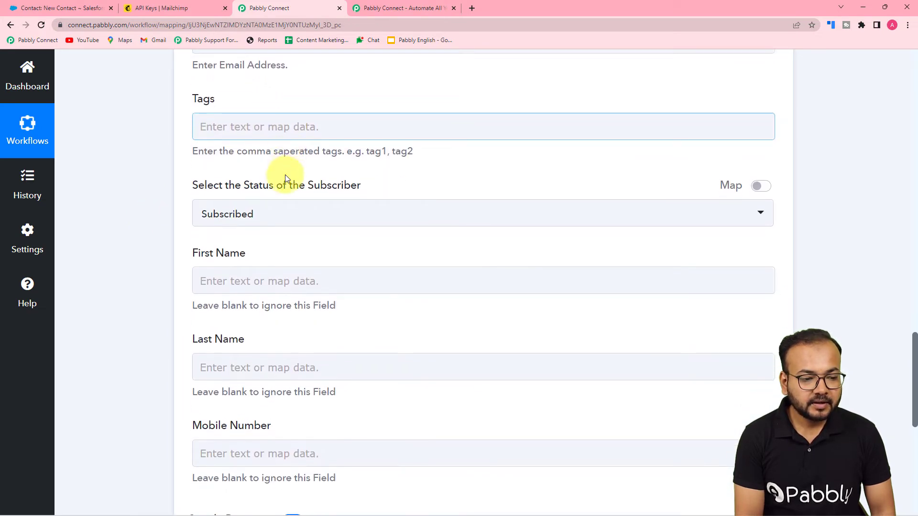
scroll(209, 151, "down", 2)
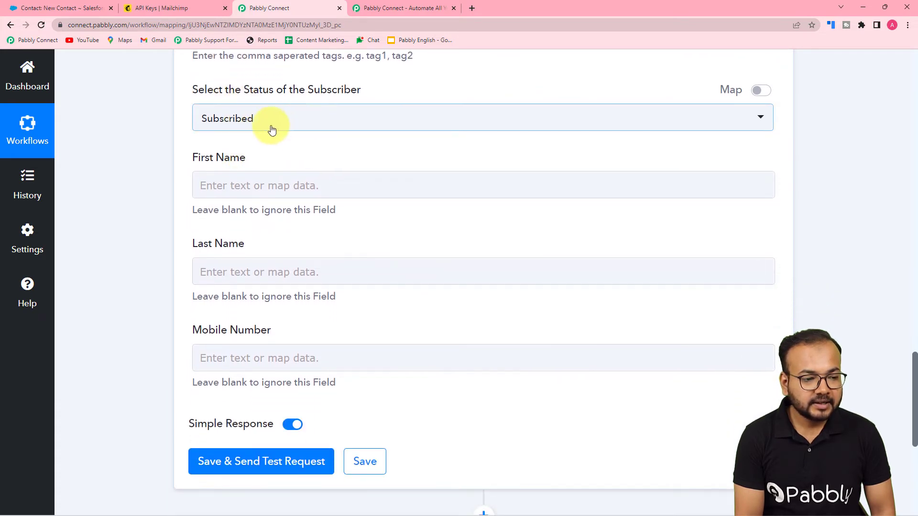
left_click(272, 125)
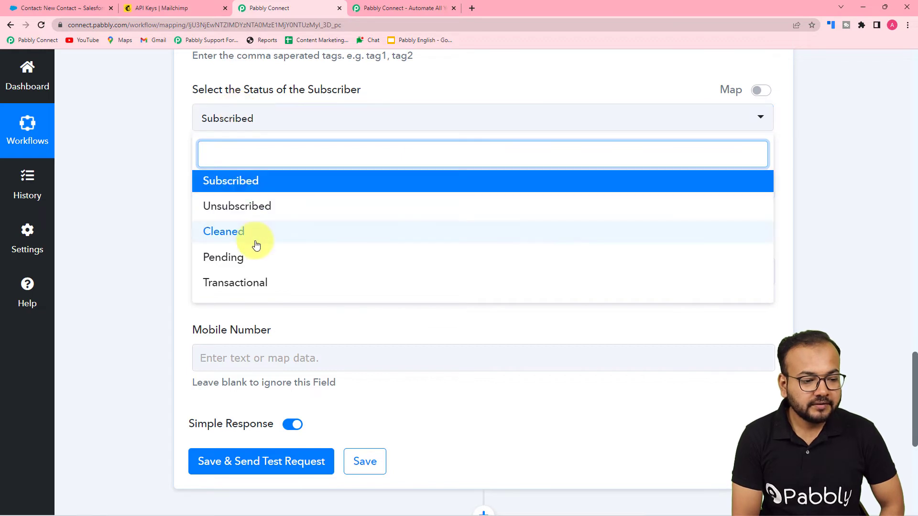
left_click(230, 282)
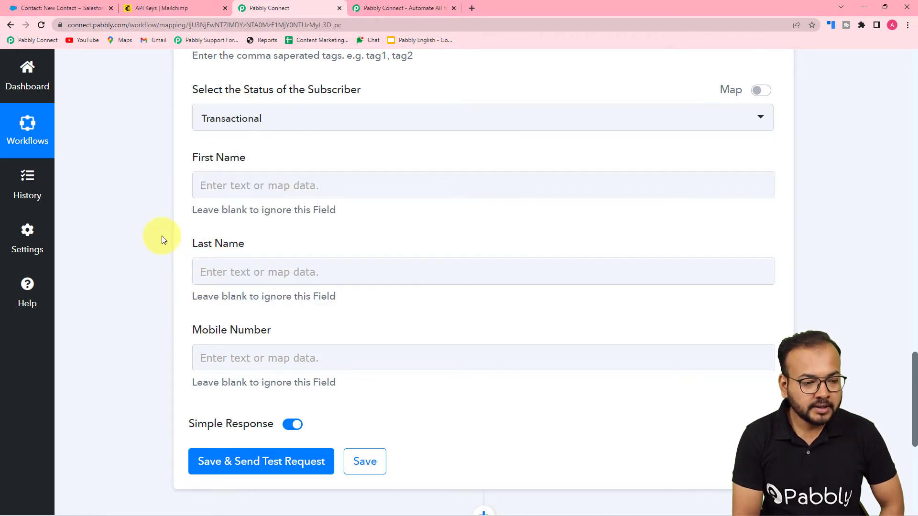
- Map the member's First Name to the FirstName value from the Salesforce New Contact step
scroll(213, 263, "down", 1)
left_click(239, 302)
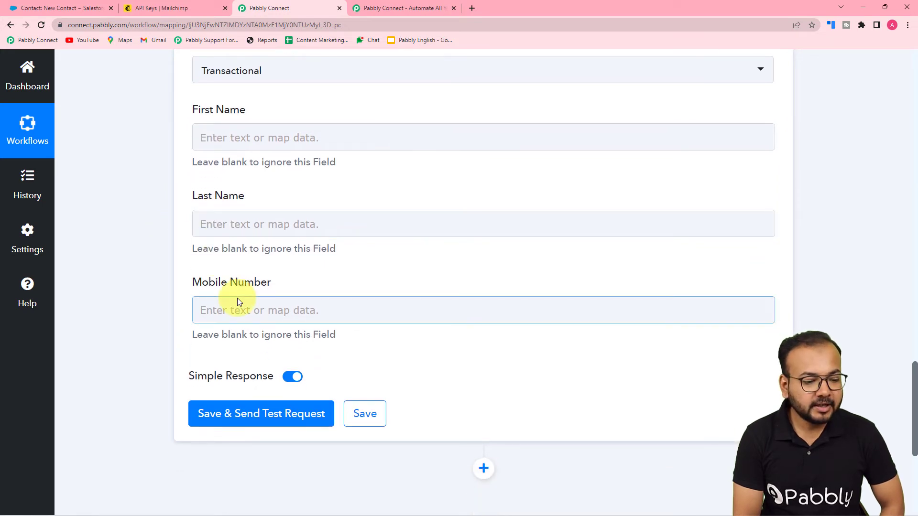
left_click(246, 141)
left_click(266, 238)
scroll(286, 334, "down", 3)
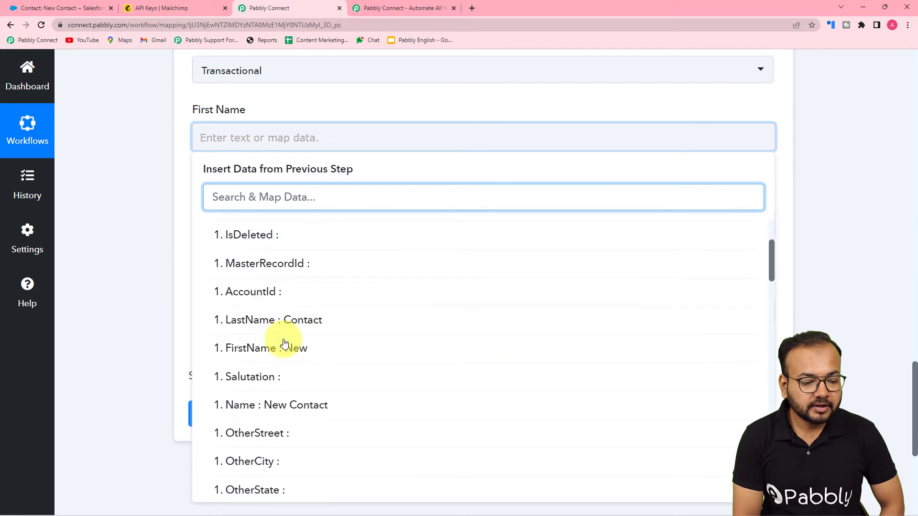
left_click(230, 342)
left_click(161, 234)
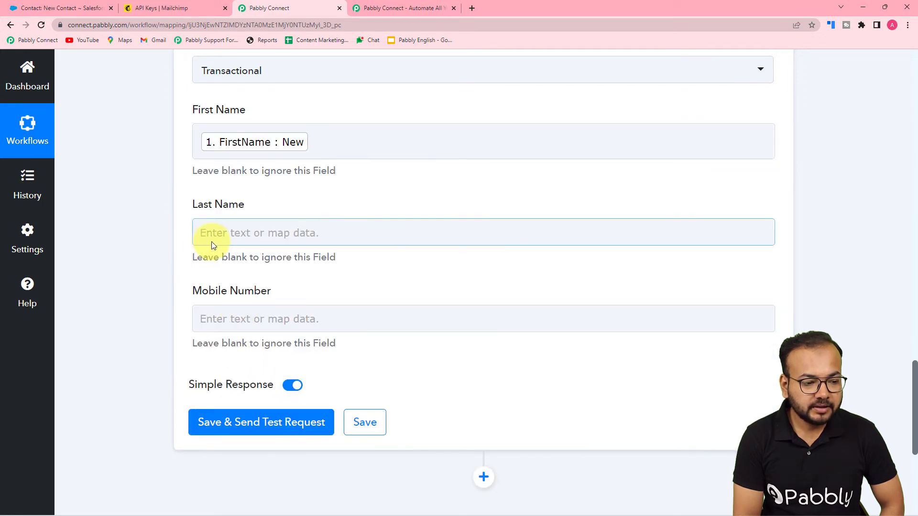
- Map the member's Last Name to the LastName value from the Salesforce New Contact step
left_click(219, 234)
scroll(218, 237, "down", 2)
left_click(215, 237)
scroll(311, 296, "down", 1)
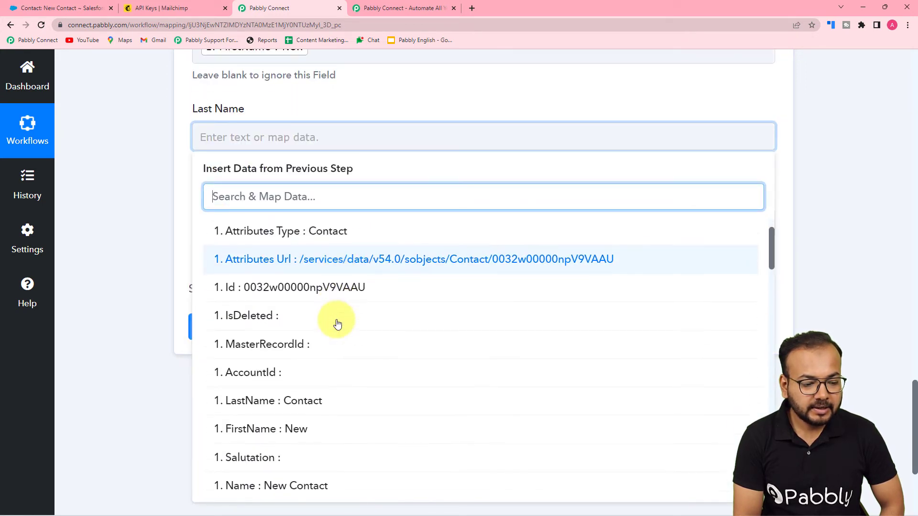
left_click(287, 401)
left_click(153, 250)
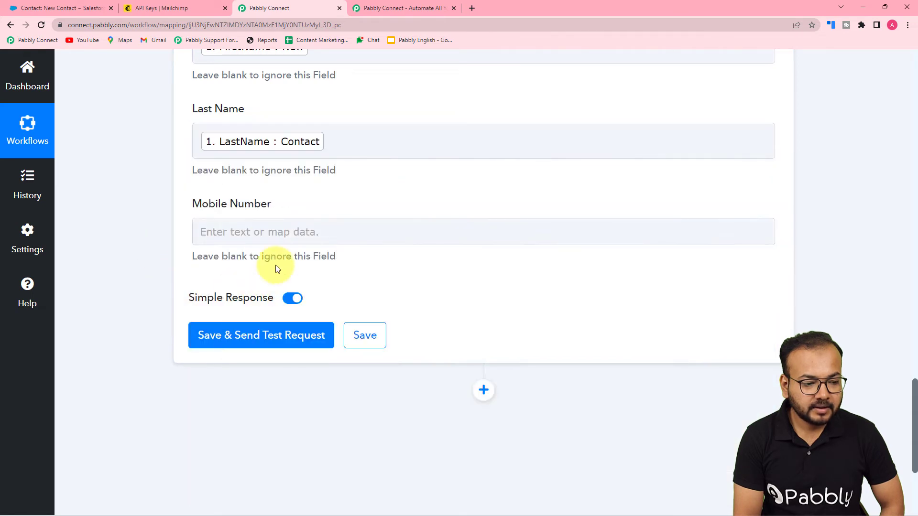
- Map the member's Mobile Number to the Phone value from the Salesforce New Contact step
left_click(259, 233)
scroll(258, 233, "down", 3)
left_click(258, 210)
scroll(328, 346, "down", 8)
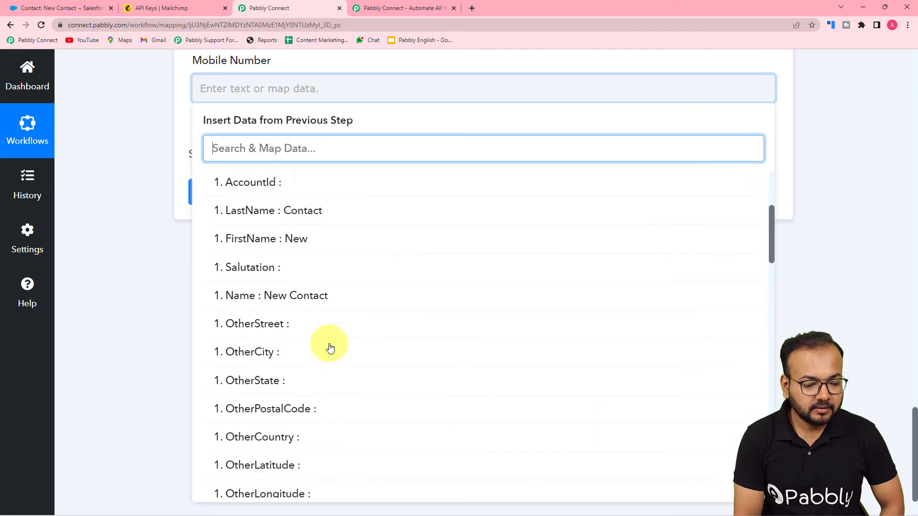
scroll(329, 348, "down", 6)
left_click(301, 262)
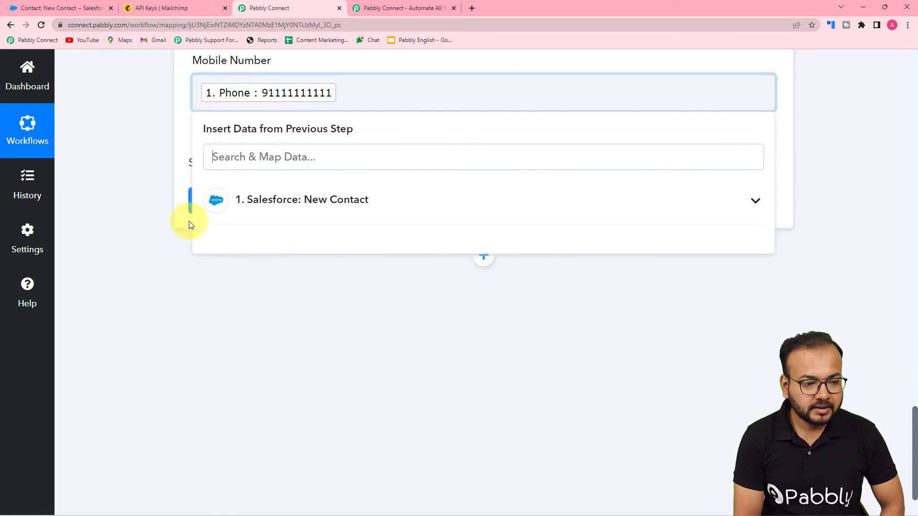
left_click(141, 203)
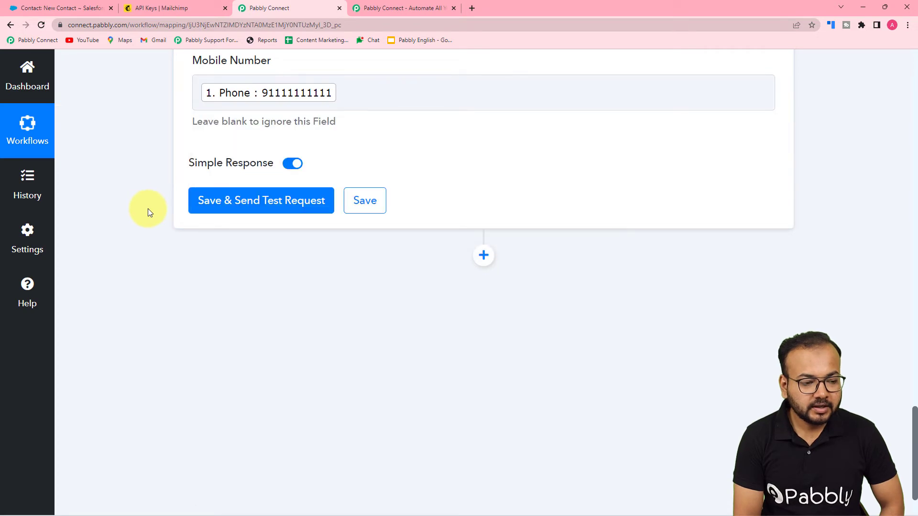
- Save the MailChimp action, send a test request, and enlarge the response's Detail value to read it in full
left_click(246, 205)
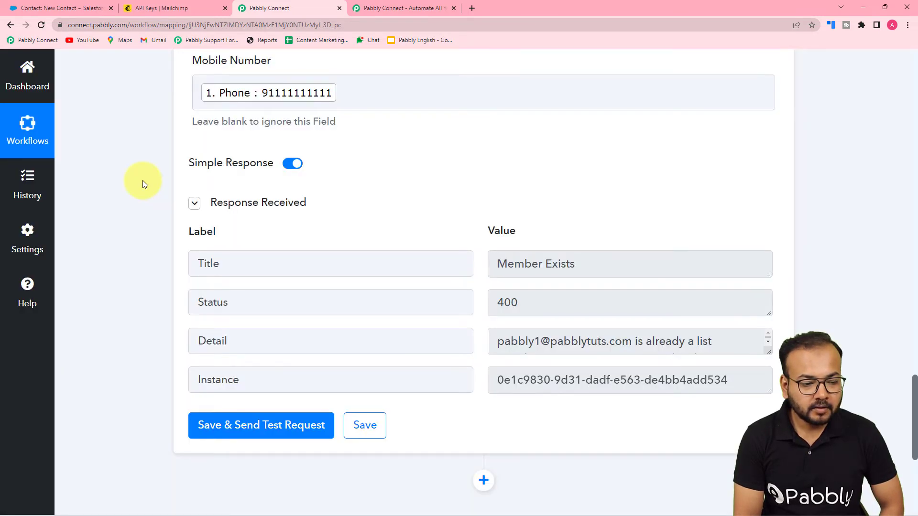
scroll(143, 181, "down", 2)
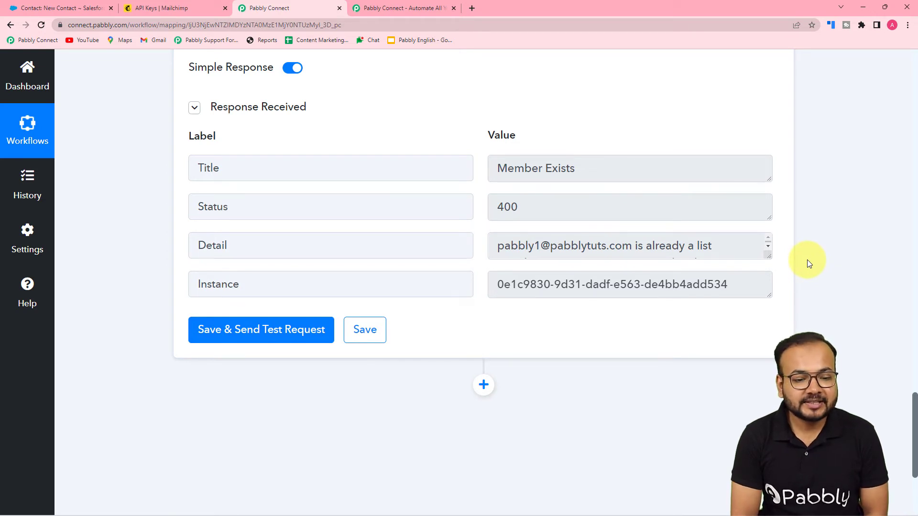
left_click_drag(768, 256, 768, 298)
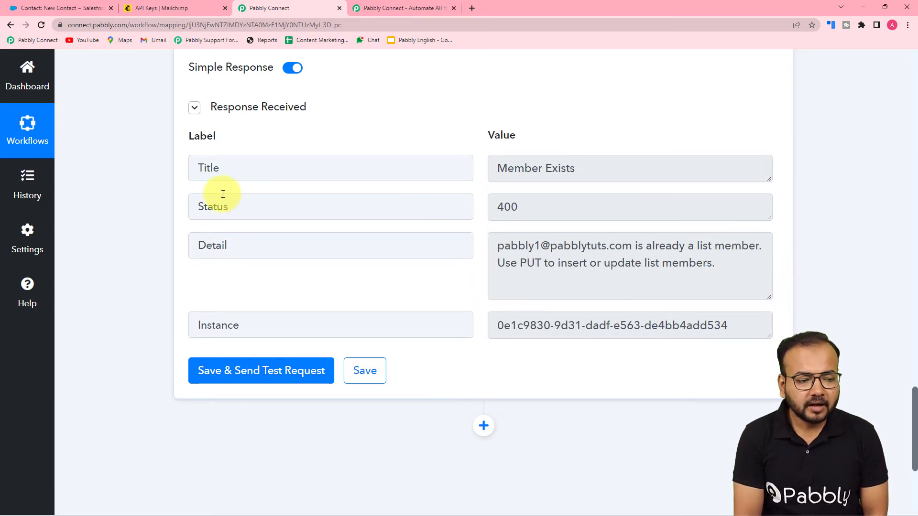
scroll(133, 186, "down", 1)
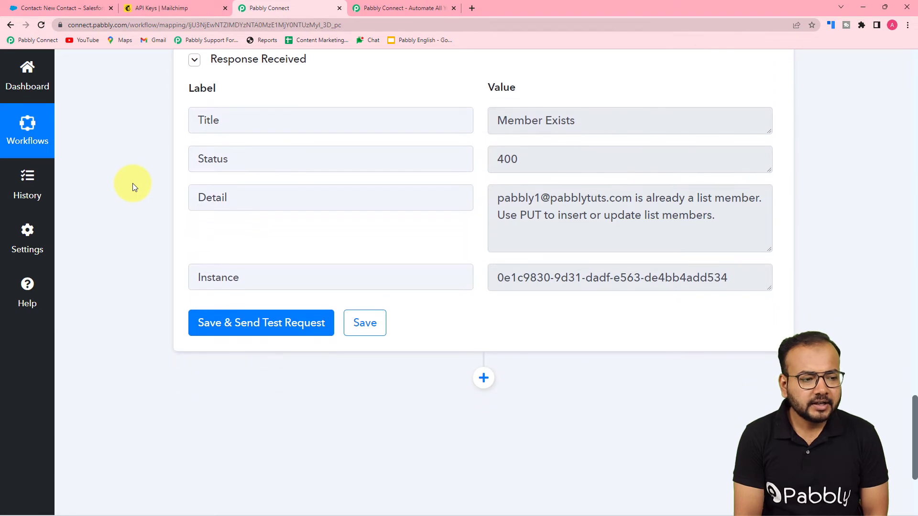
scroll(134, 158, "up", 3)
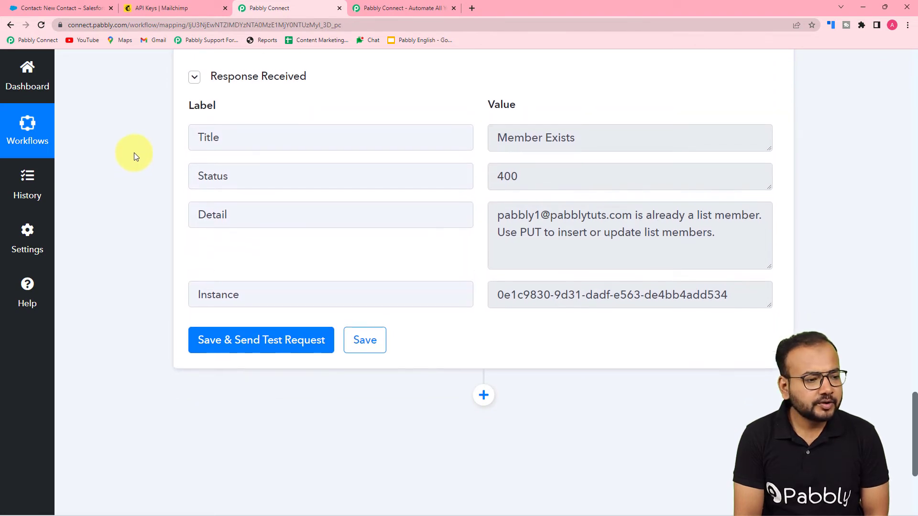
scroll(379, 395, "down", 2)
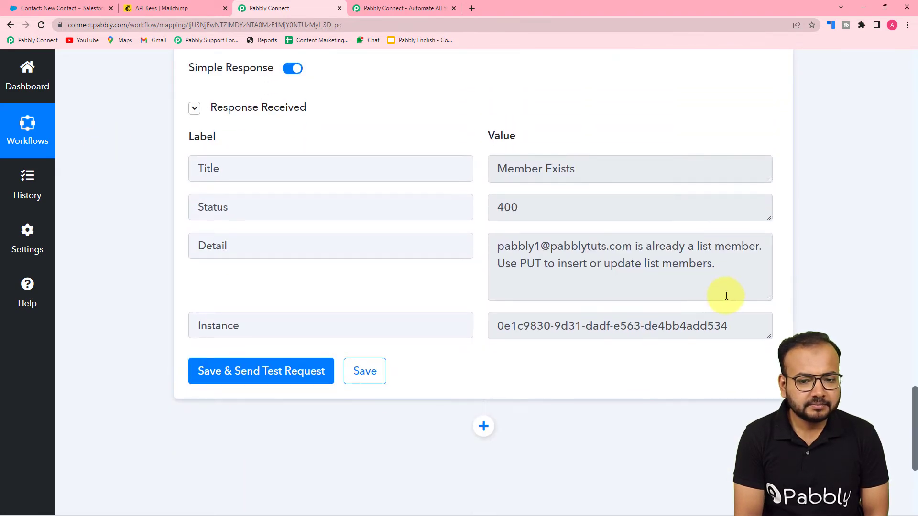
scroll(363, 209, "up", 11)
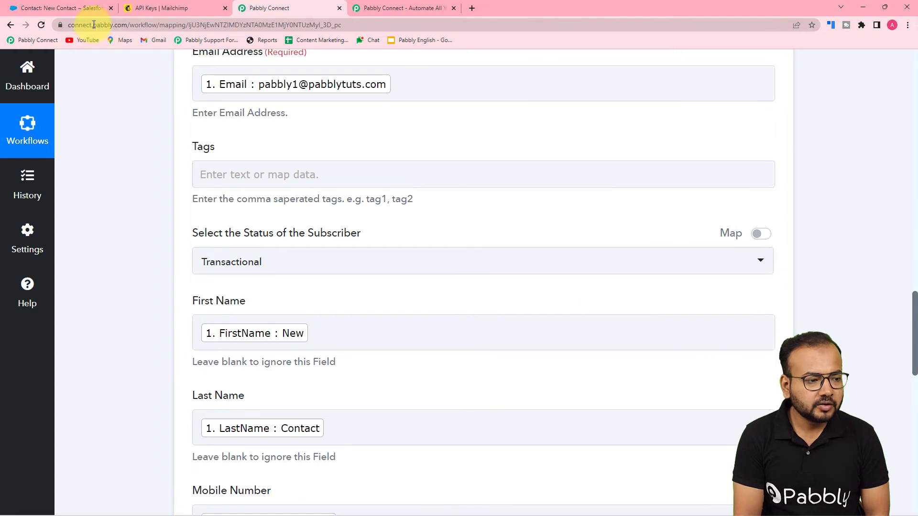
- Switch to Mailchimp, open all audience contacts to look for the tested member, and recheck the test response in Pabbly Connect
left_click(70, 8)
left_click(156, 9)
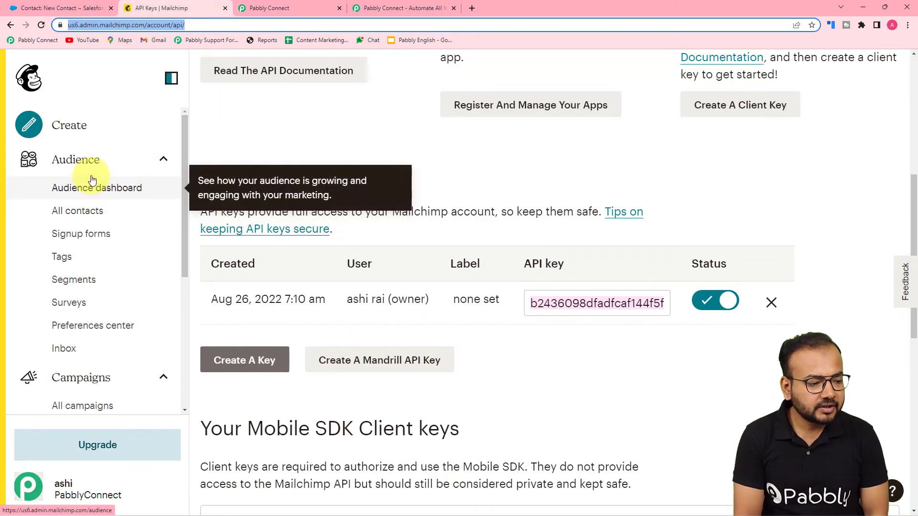
scroll(79, 311, "down", 2)
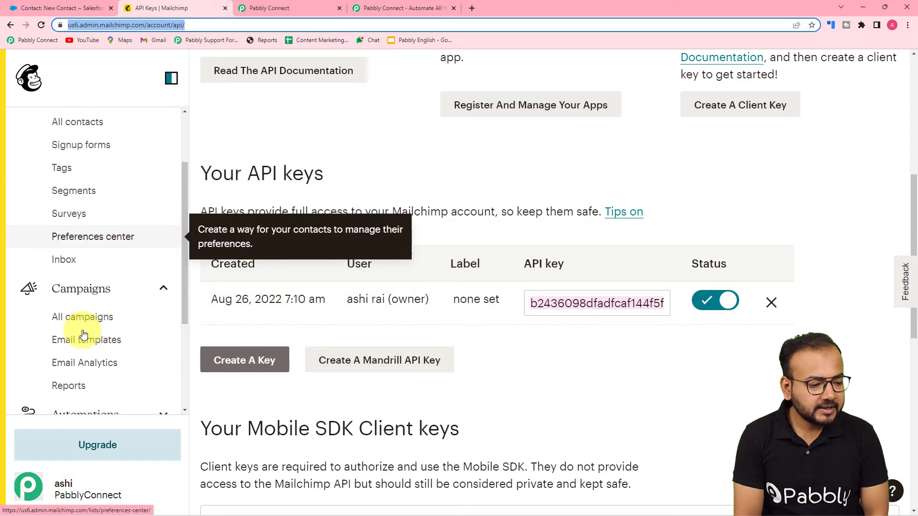
scroll(81, 325, "up", 2)
left_click(76, 213)
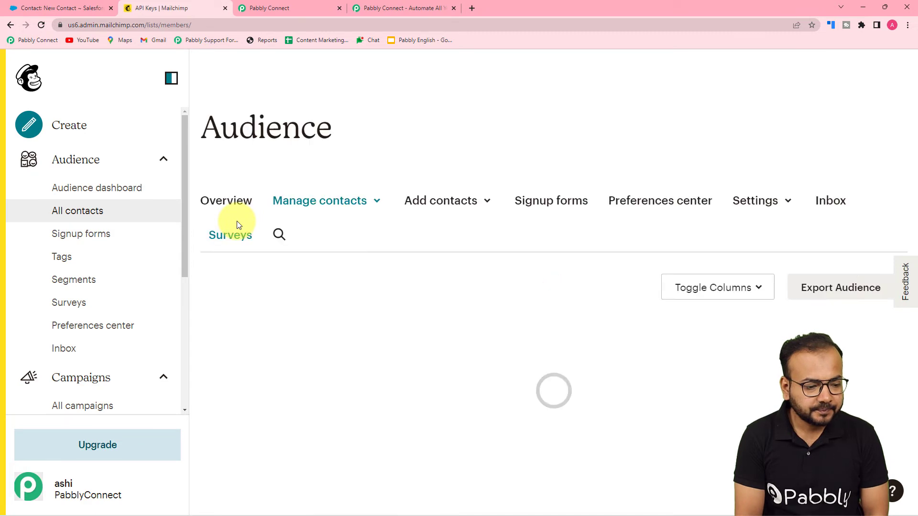
scroll(236, 221, "down", 3)
scroll(237, 221, "down", 2)
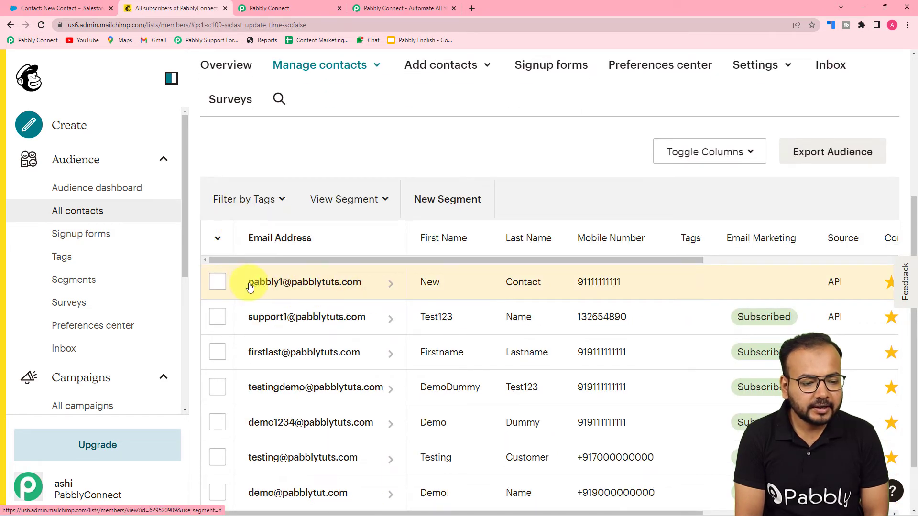
left_click(290, 8)
scroll(328, 279, "down", 2)
scroll(328, 279, "down", 4)
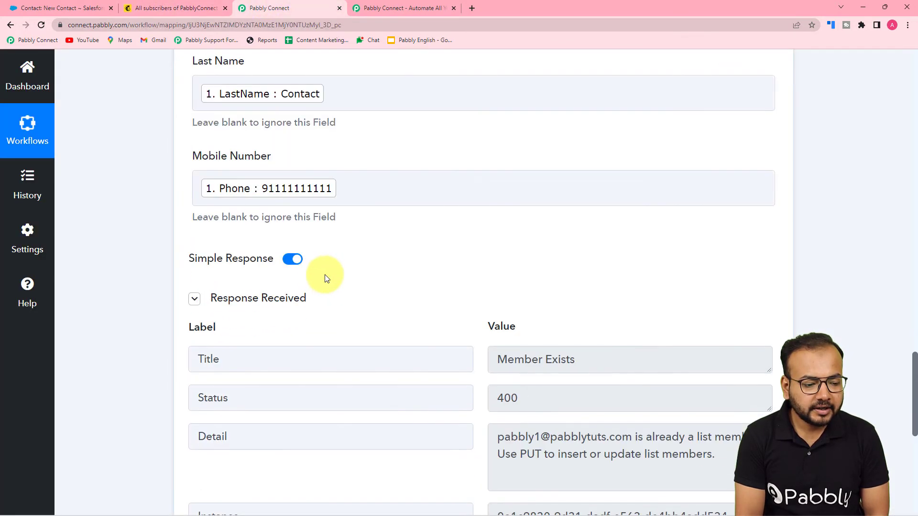
- Switch to Salesforce and save the filled-in new contact, Dummy Contact, with lead source Other
left_click(67, 8)
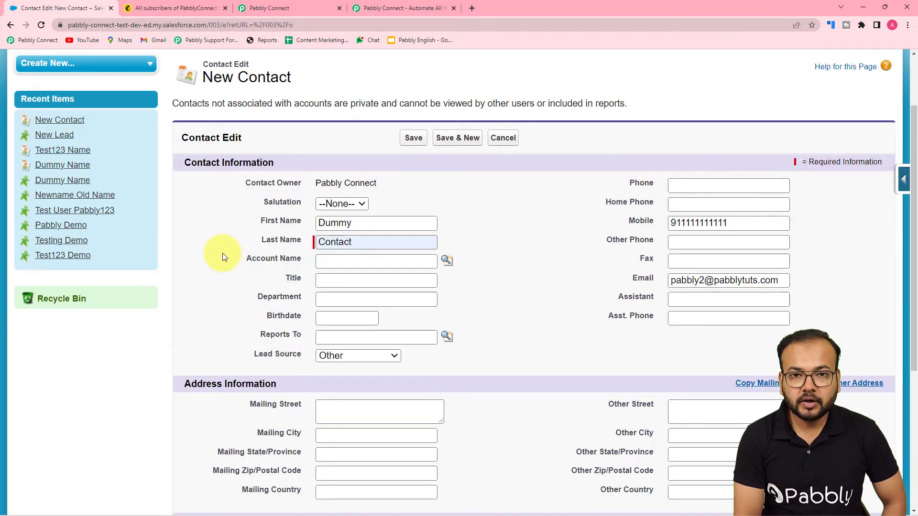
scroll(222, 254, "down", 1)
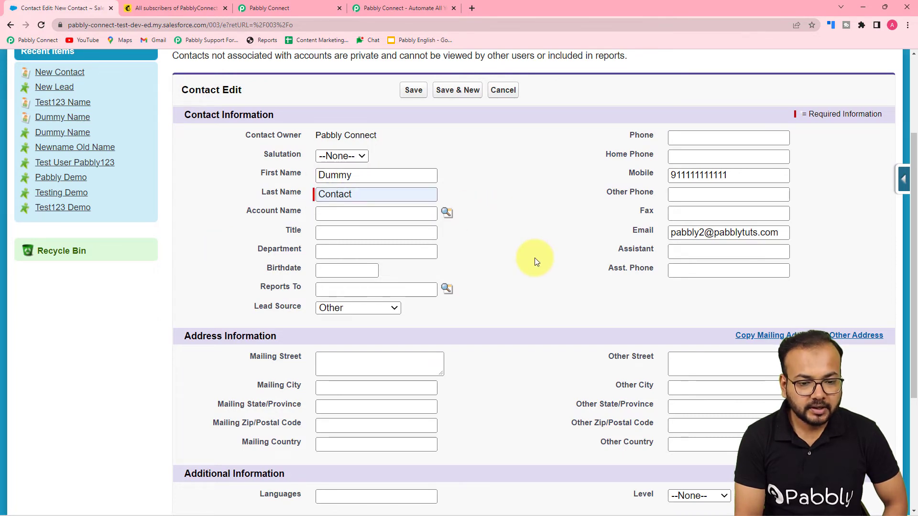
scroll(535, 257, "down", 4)
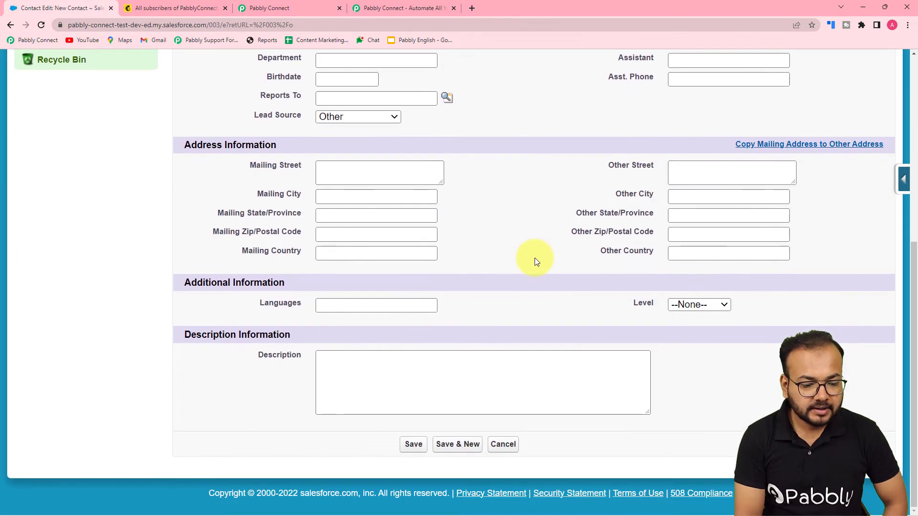
left_click(404, 444)
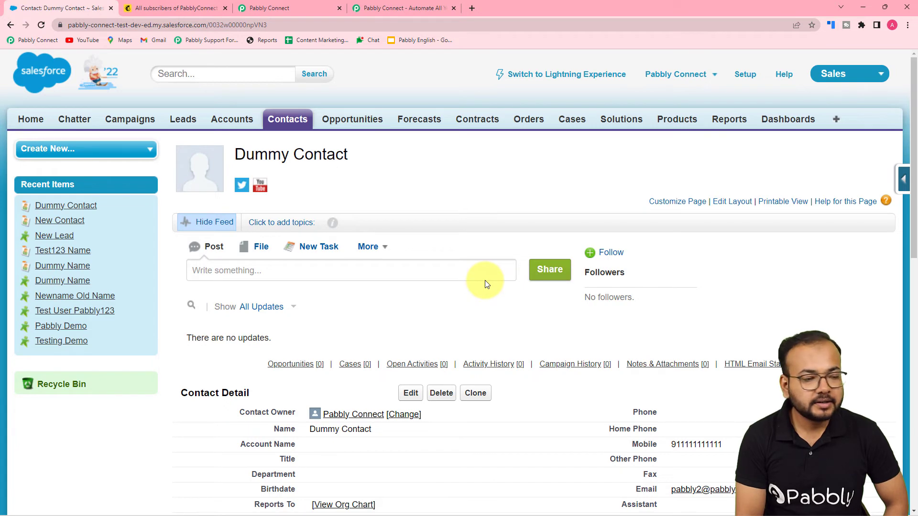
- Switch to Pabbly Connect and resend the Salesforce New Contact trigger's test request to fetch the newly saved contact
left_click(267, 8)
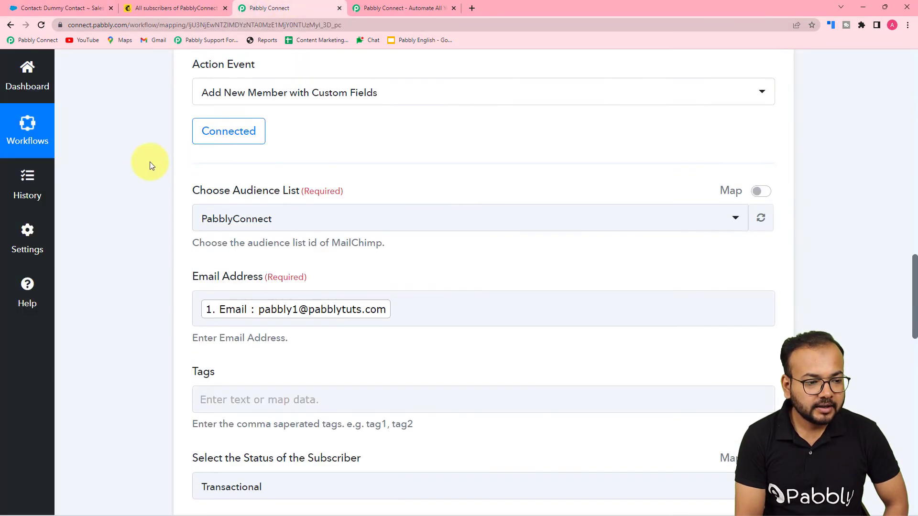
scroll(150, 162, "up", 20)
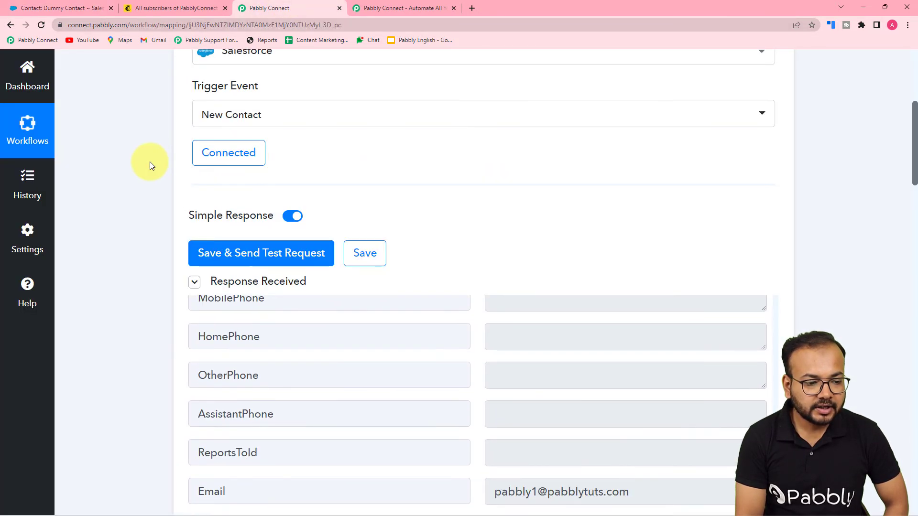
scroll(150, 162, "down", 2)
scroll(151, 162, "up", 4)
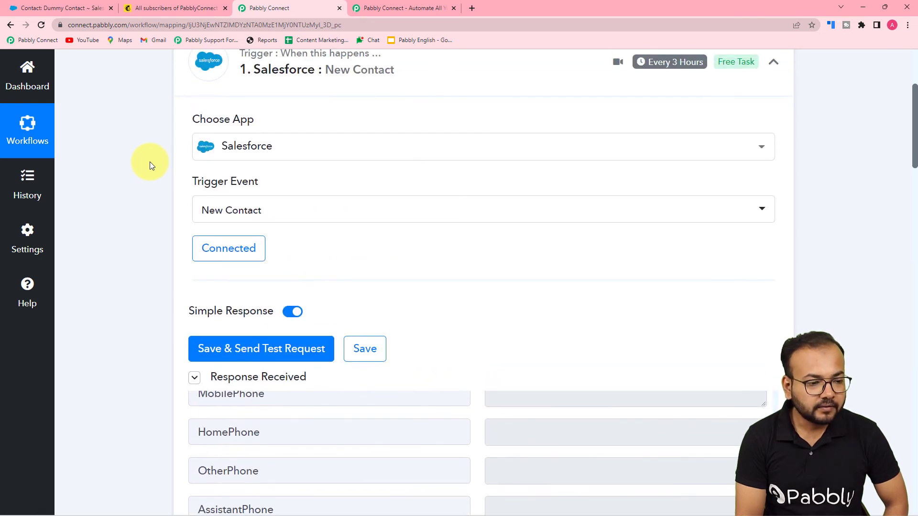
scroll(150, 161, "down", 5)
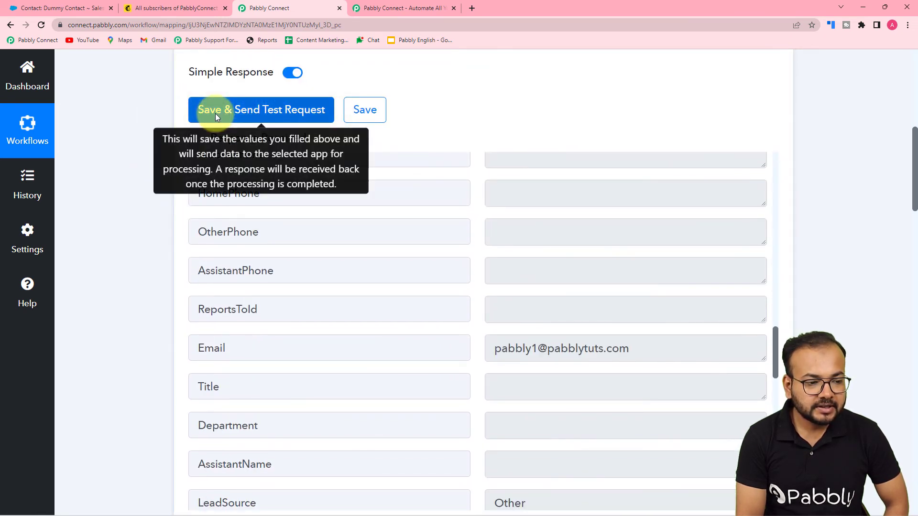
left_click(215, 114)
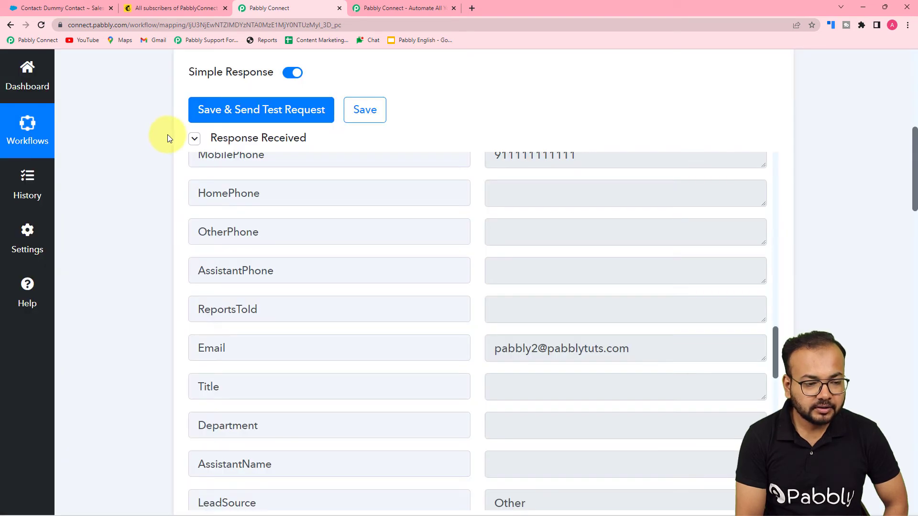
- Clear the MailChimp action's Email Address mapping and map it again to the Email value from the Salesforce New Contact step
scroll(114, 232, "down", 10)
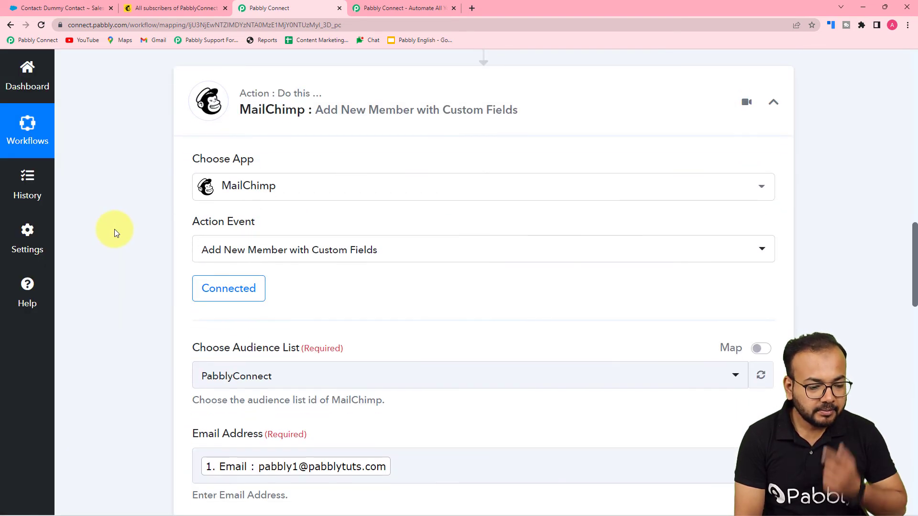
scroll(114, 228, "down", 6)
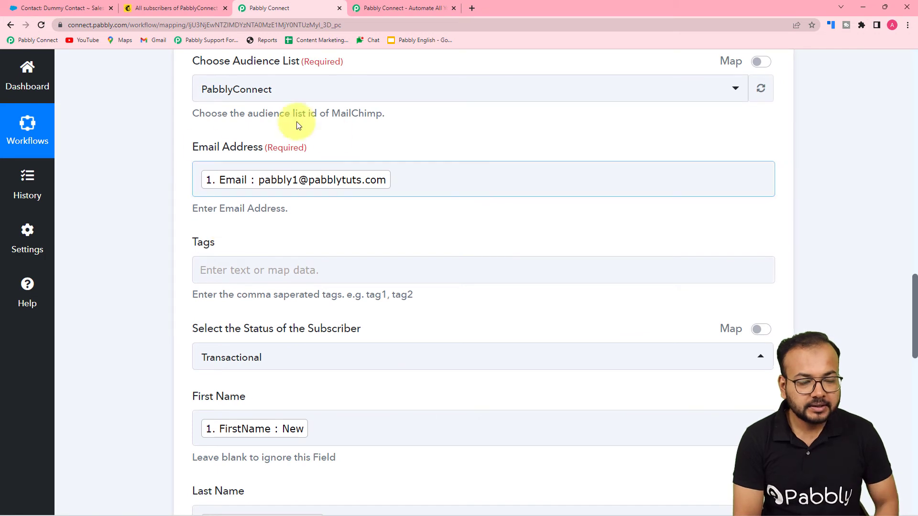
left_click(445, 184)
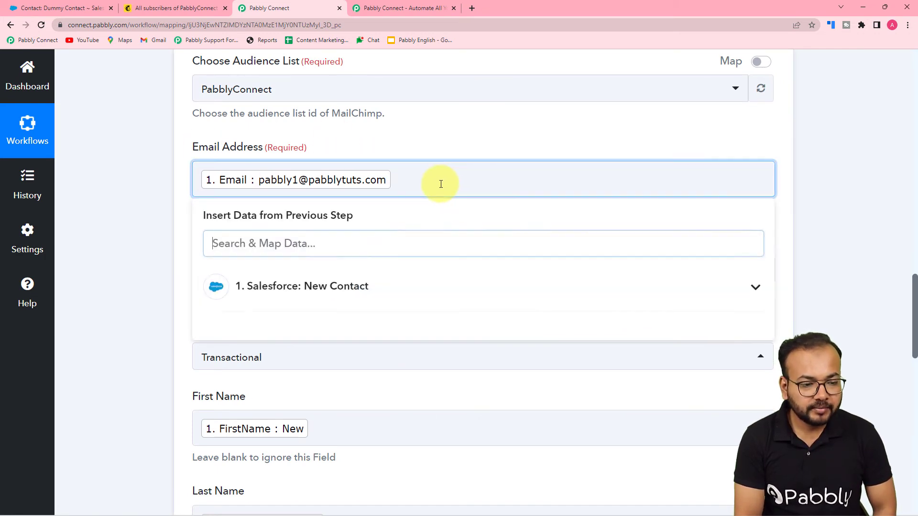
key("BackSpace")
left_click(329, 280)
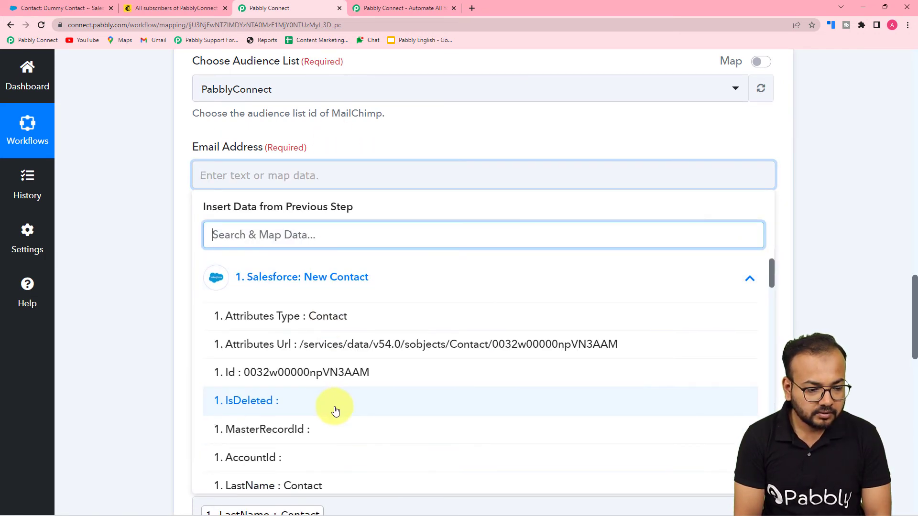
scroll(334, 410, "down", 15)
scroll(335, 411, "down", 3)
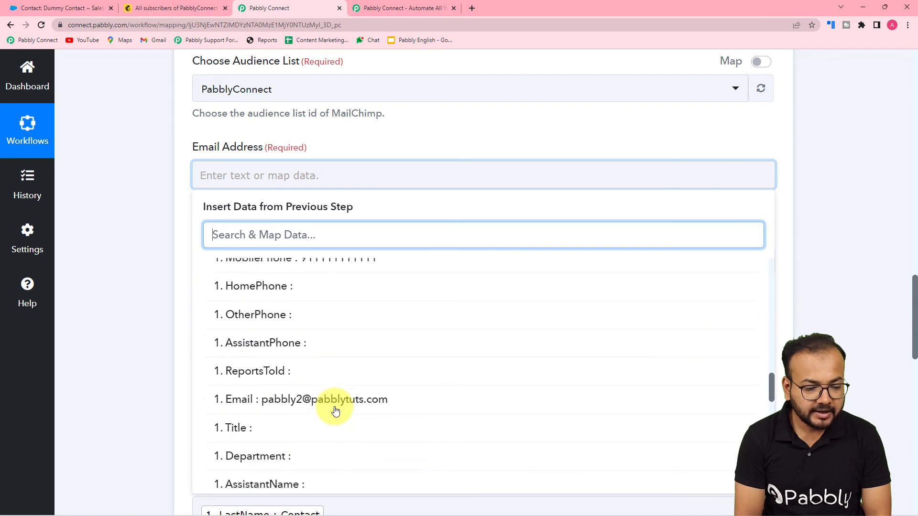
left_click(334, 408)
left_click(151, 297)
- Map the member's Tags to the LeadSource value from the Salesforce New Contact step
scroll(151, 299, "down", 1)
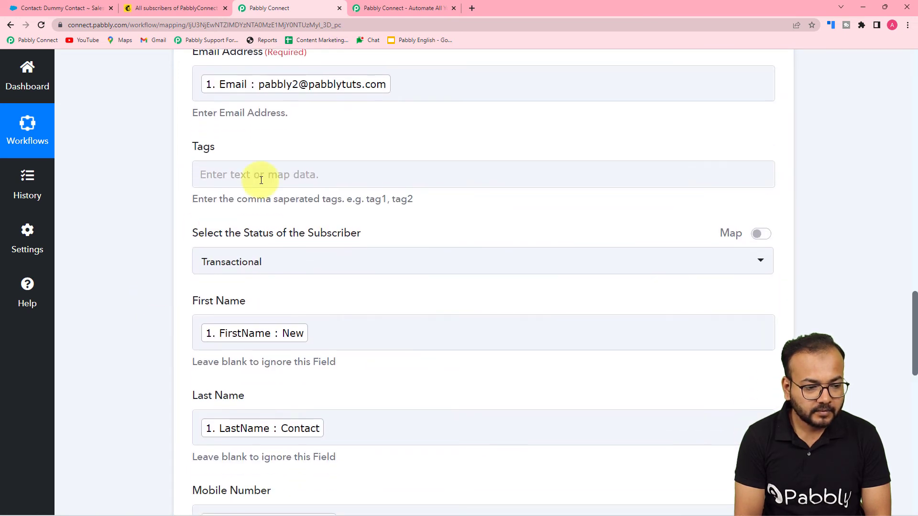
left_click(256, 176)
left_click(272, 277)
scroll(312, 416, "down", 9)
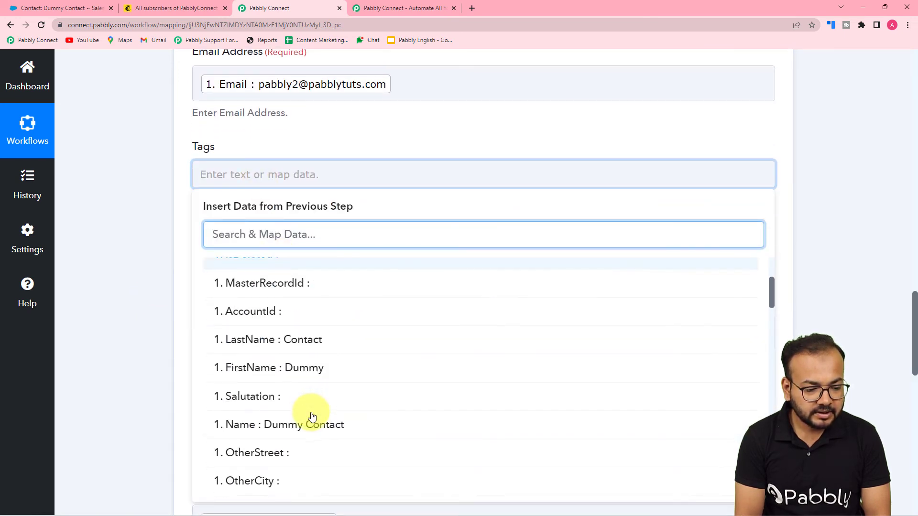
scroll(311, 416, "down", 10)
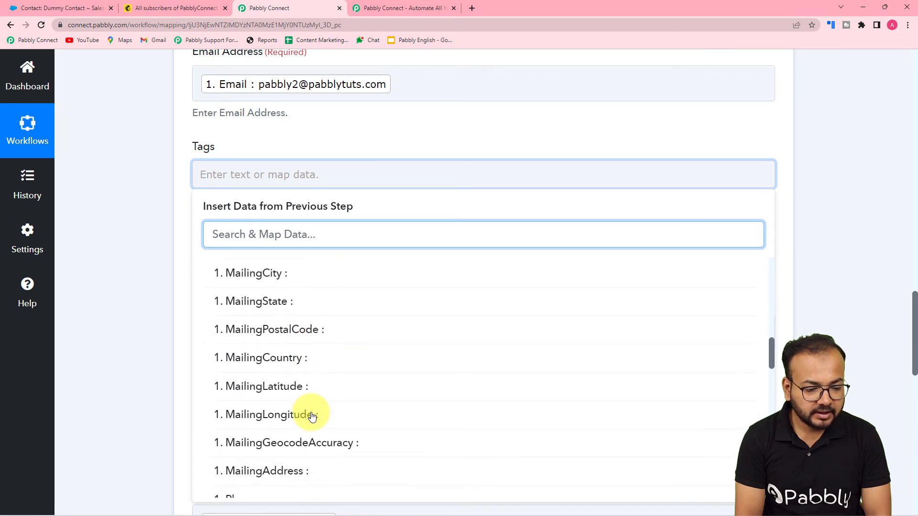
scroll(311, 417, "down", 3)
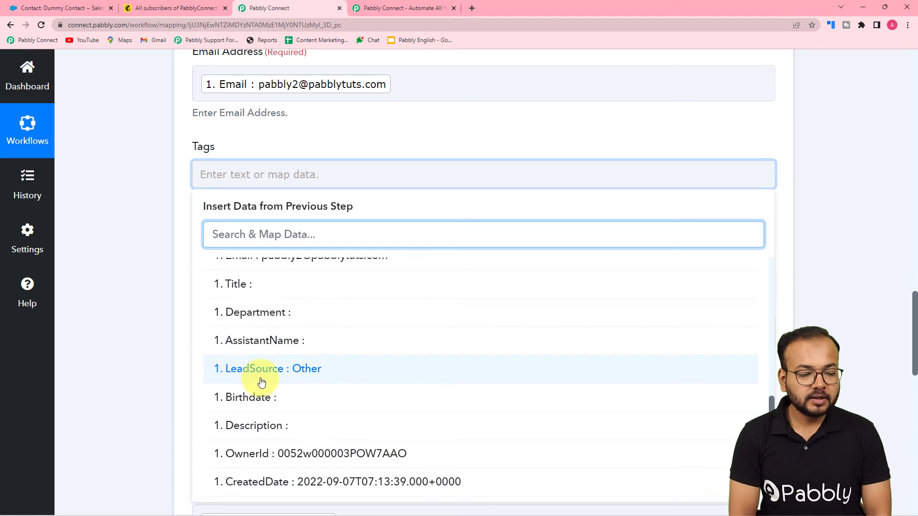
left_click(308, 370)
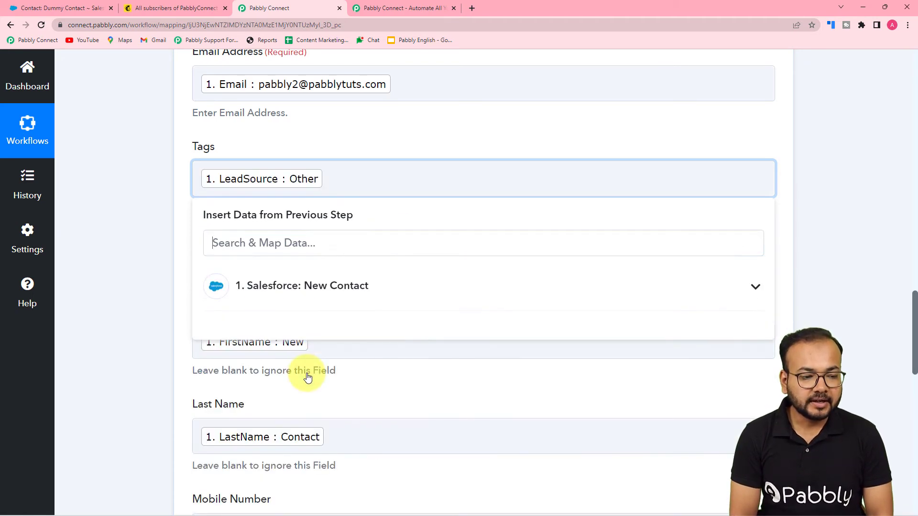
left_click(133, 260)
- Replace the member's First Name mapping with the refreshed FirstName value from the Salesforce New Contact step
scroll(133, 260, "down", 2)
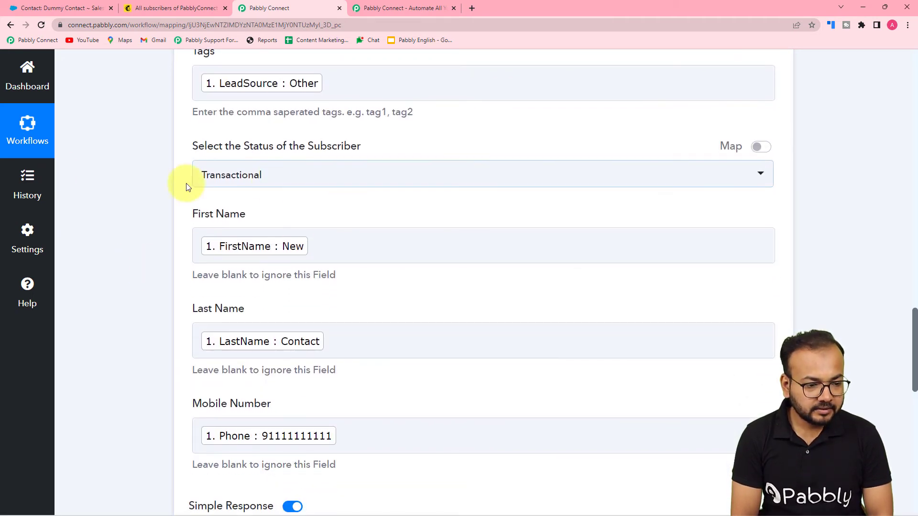
left_click(328, 251)
key("BackSpace")
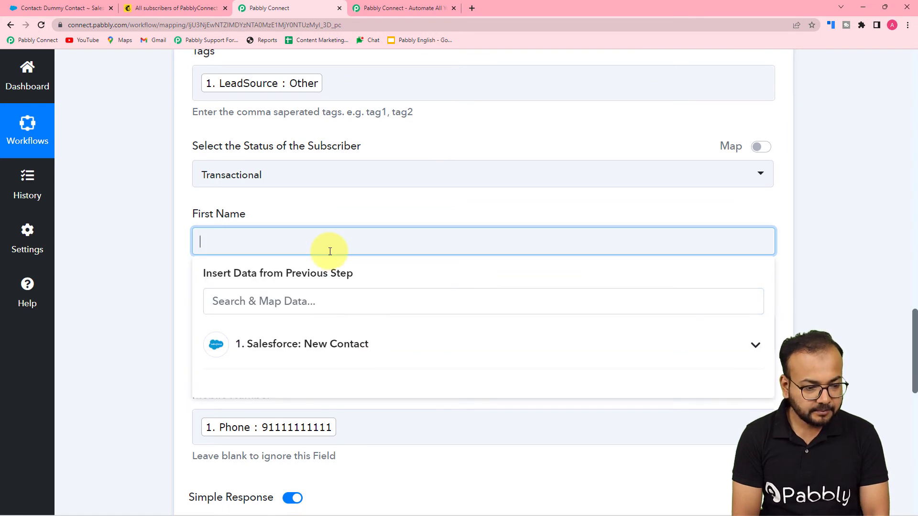
scroll(325, 252, "down", 3)
left_click(324, 203)
scroll(323, 330, "down", 3)
scroll(320, 334, "down", 2)
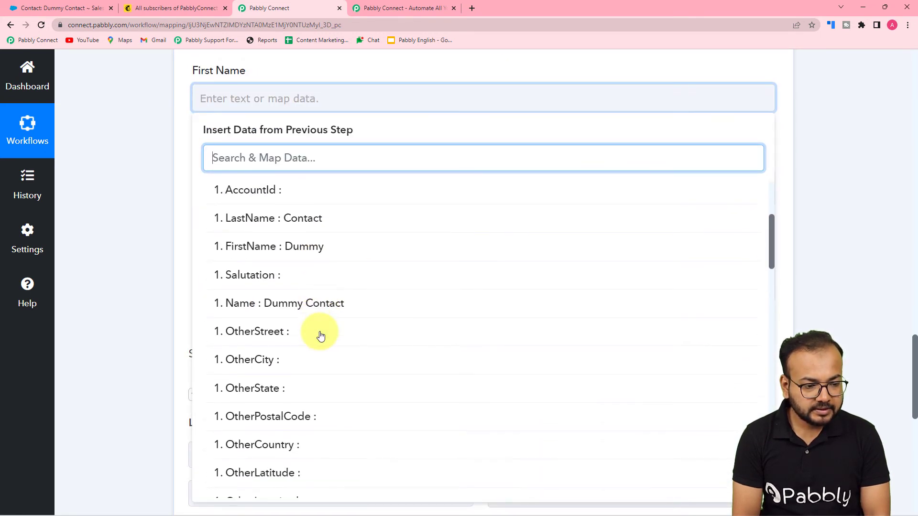
scroll(318, 332, "up", 1)
left_click(277, 299)
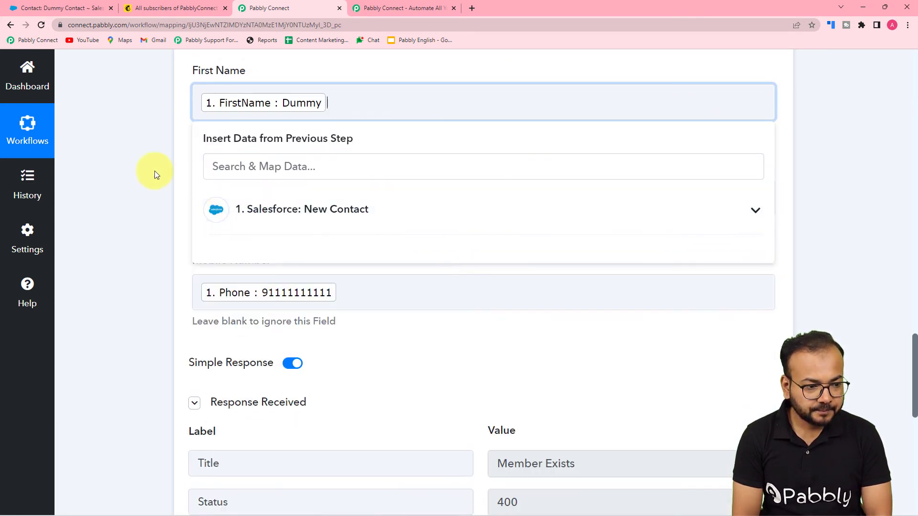
left_click(154, 170)
- Replace the member's Last Name mapping with the refreshed LastName value from the Salesforce New Contact step
left_click(334, 188)
key("BackSpace")
left_click(334, 320)
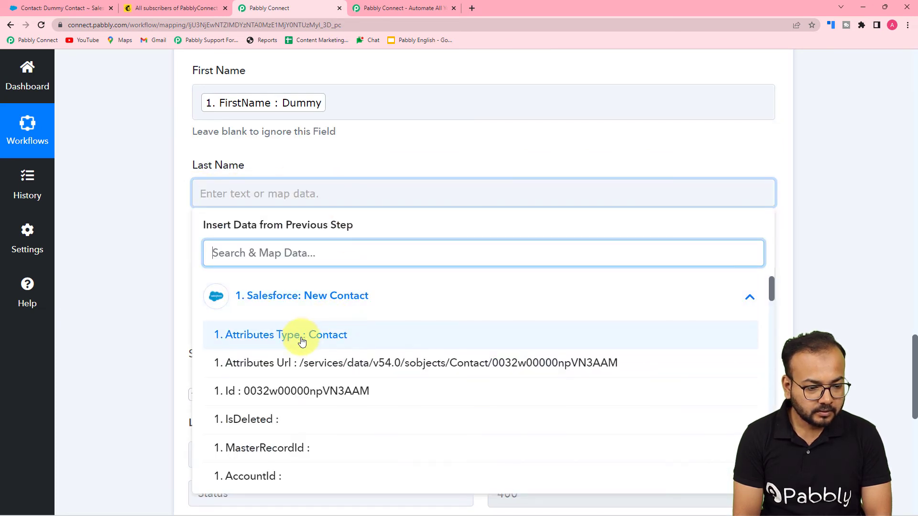
scroll(282, 392, "down", 3)
left_click(287, 362)
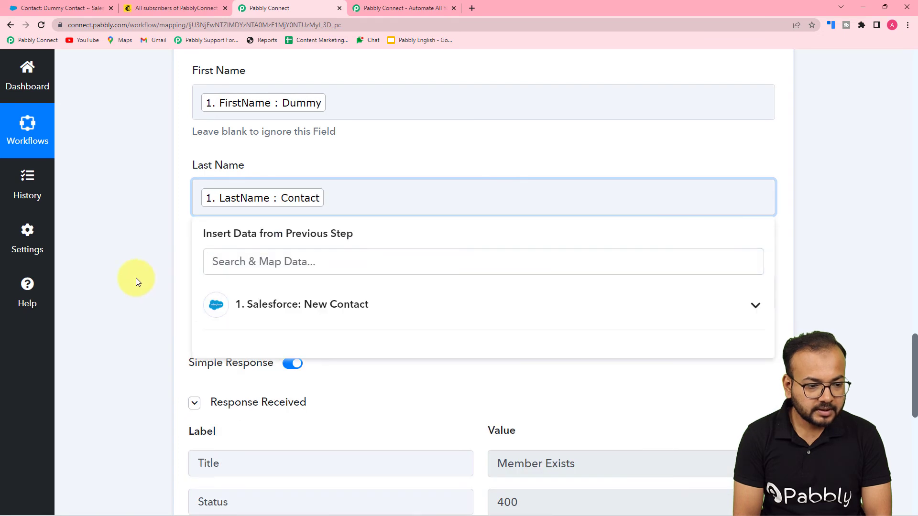
left_click(135, 278)
- Remap the member's Mobile Number to the Salesforce MobilePhone value, and save the MailChimp action with a new test request
scroll(136, 277, "down", 2)
left_click(352, 196)
key("BackSpace")
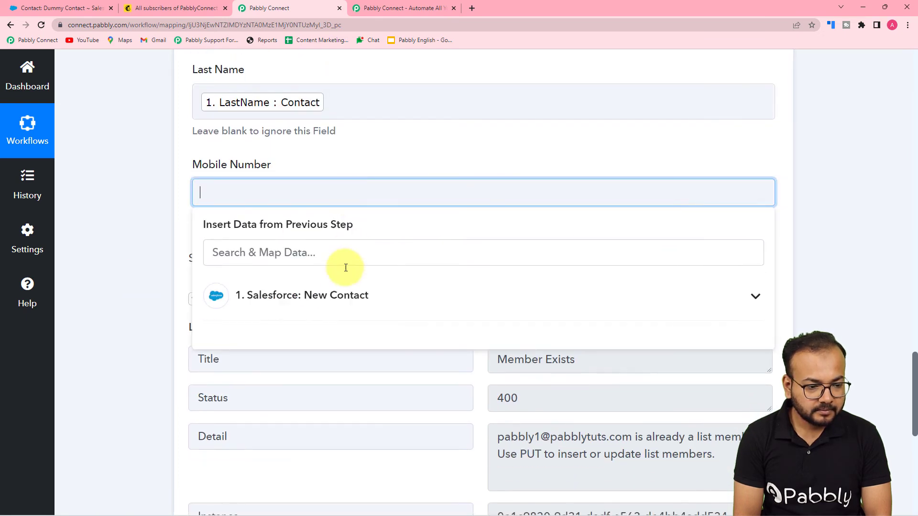
left_click(334, 296)
scroll(334, 403, "down", 15)
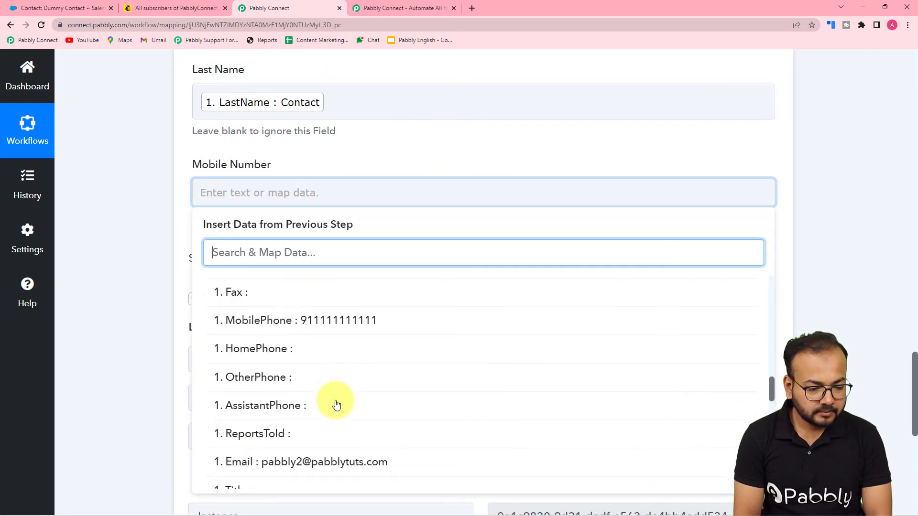
scroll(334, 392, "down", 3)
scroll(320, 335, "up", 2)
left_click(296, 286)
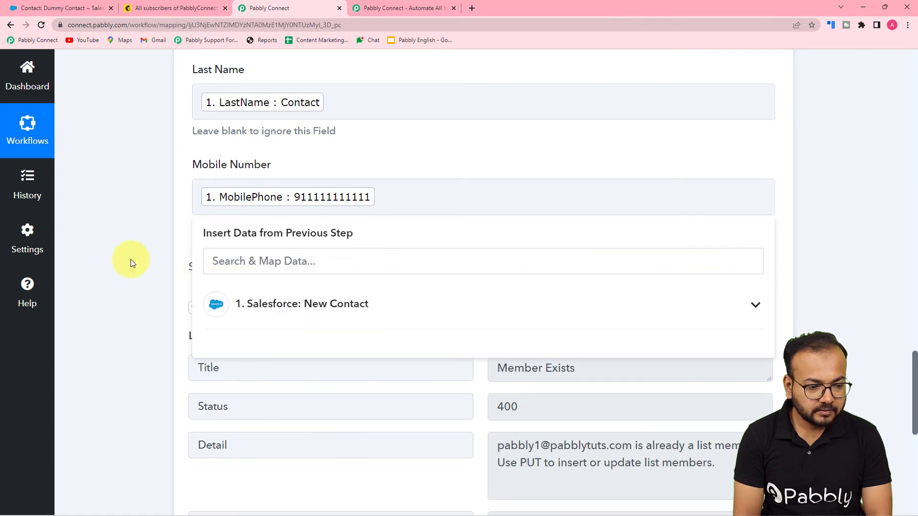
left_click(130, 259)
scroll(130, 259, "down", 7)
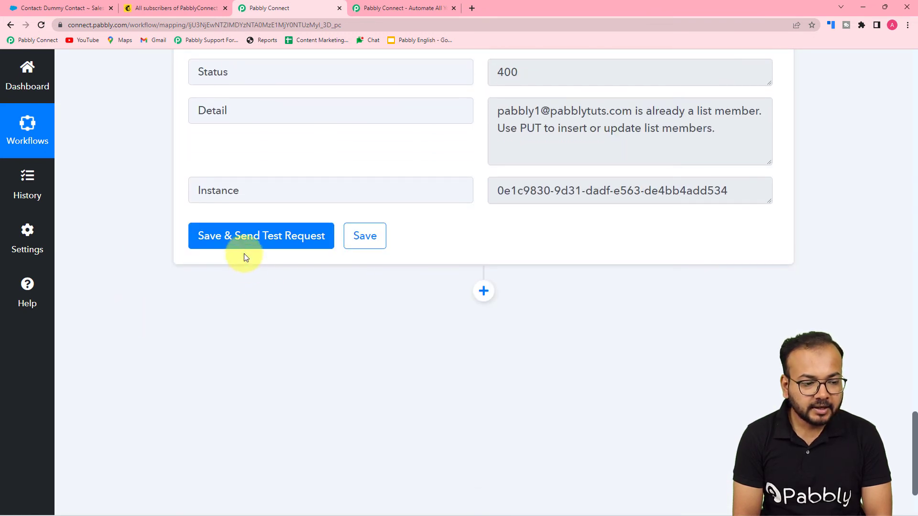
left_click(244, 243)
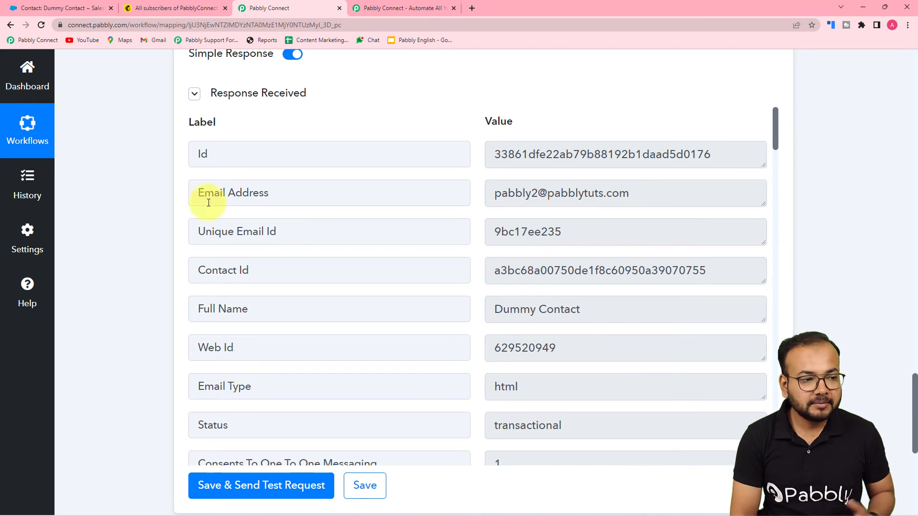
- Switch to Mailchimp, reload the audience's contact list and check the newly added member's name, mobile number and tag
left_click(160, 8)
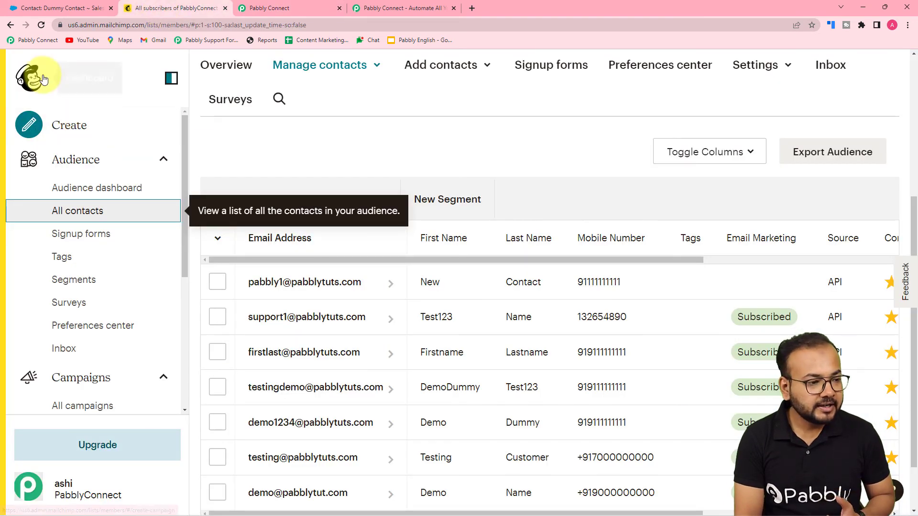
left_click(42, 26)
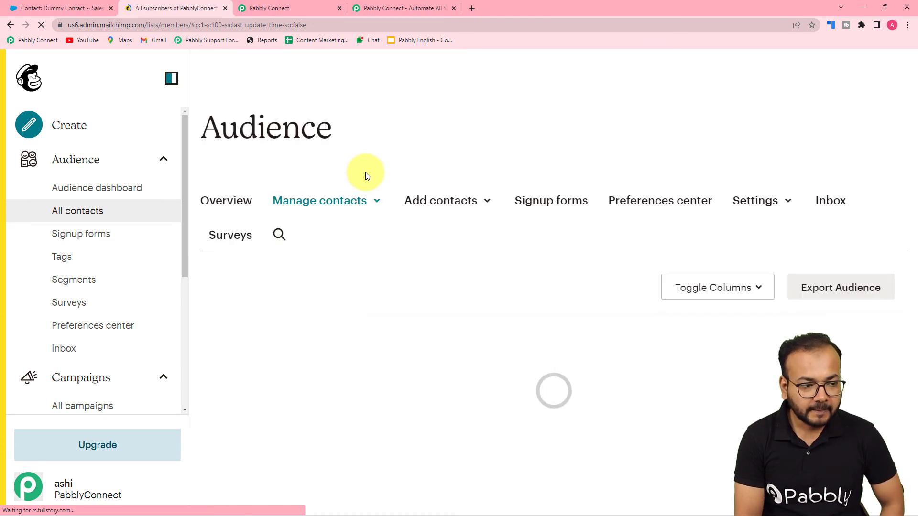
scroll(366, 176, "down", 5)
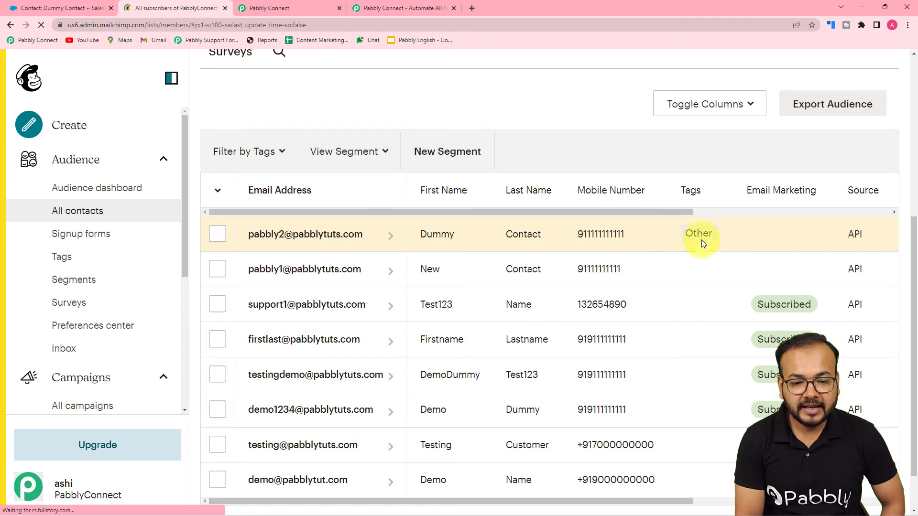
- Compare the MailChimp action's mapped email, tags, name and mobile fields in Pabbly Connect with the contact list in Mailchimp
left_click(287, 8)
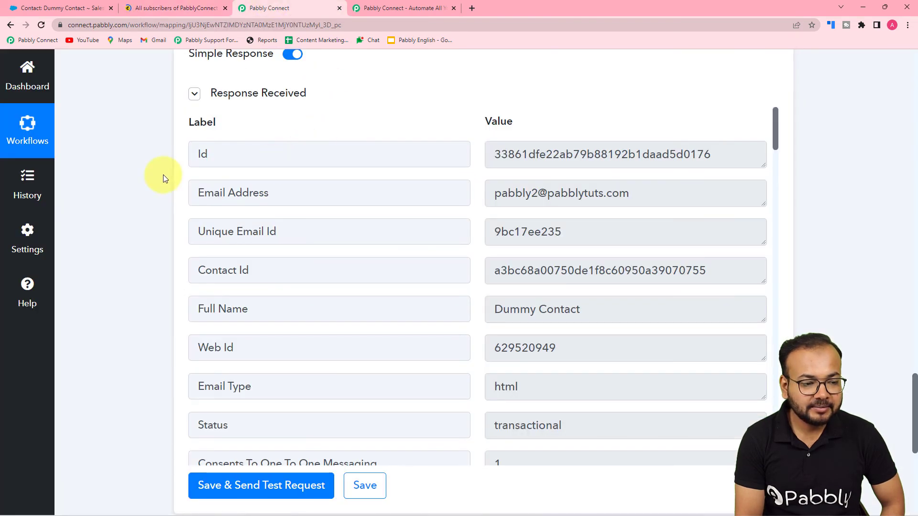
scroll(153, 180, "up", 8)
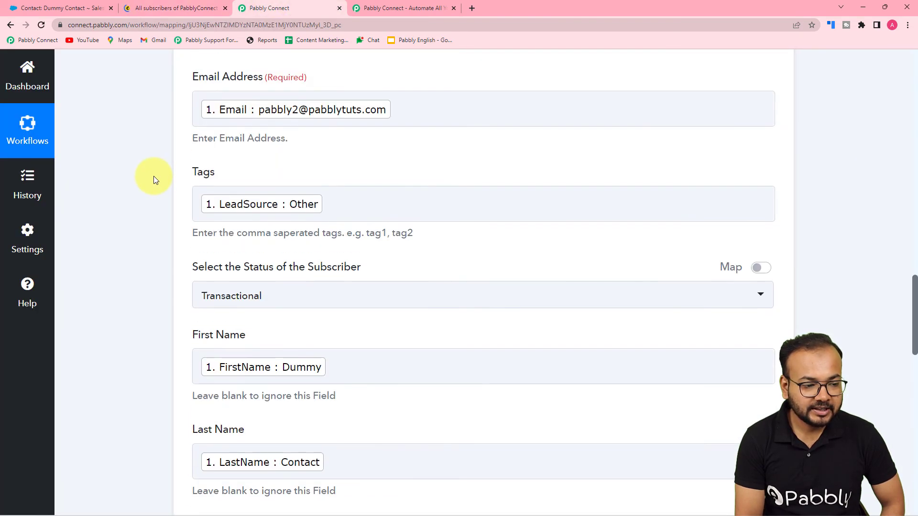
left_click(163, 8)
left_click(252, 5)
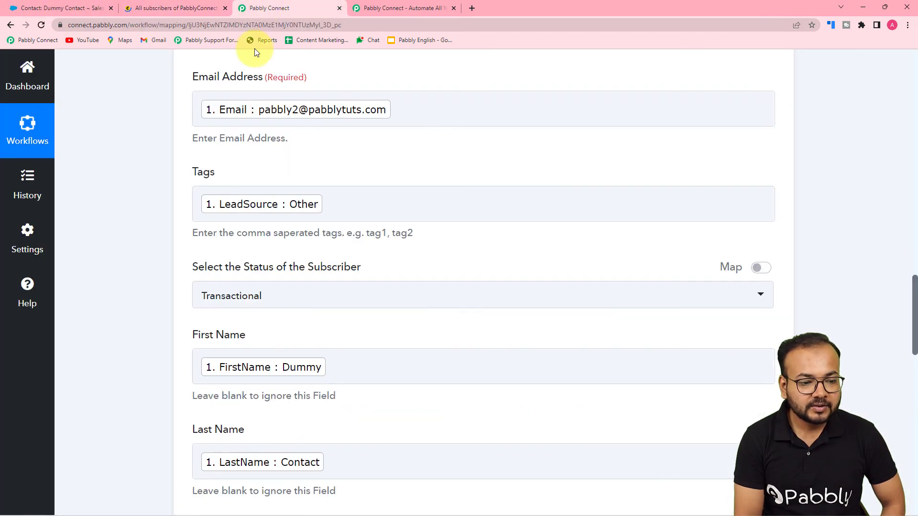
scroll(125, 246, "down", 7)
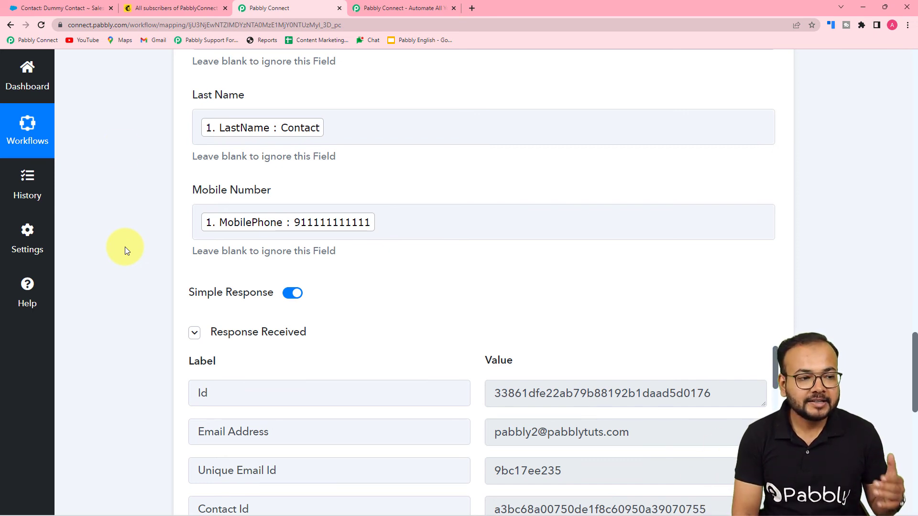
left_click(156, 7)
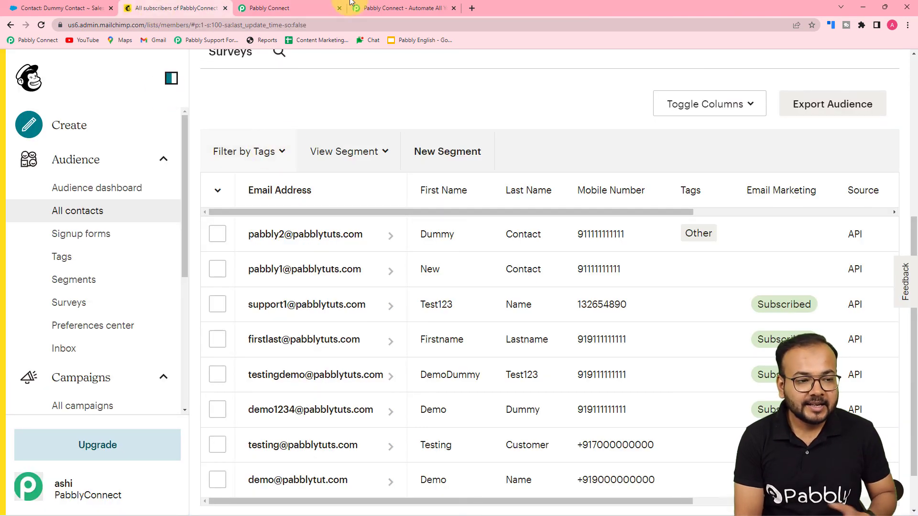
- Return to the Pabbly Connect workflow, collapse the MailChimp Add New Member with Custom Fields action, and review the Salesforce New Contact trigger
left_click(313, 4)
scroll(173, 190, "up", 15)
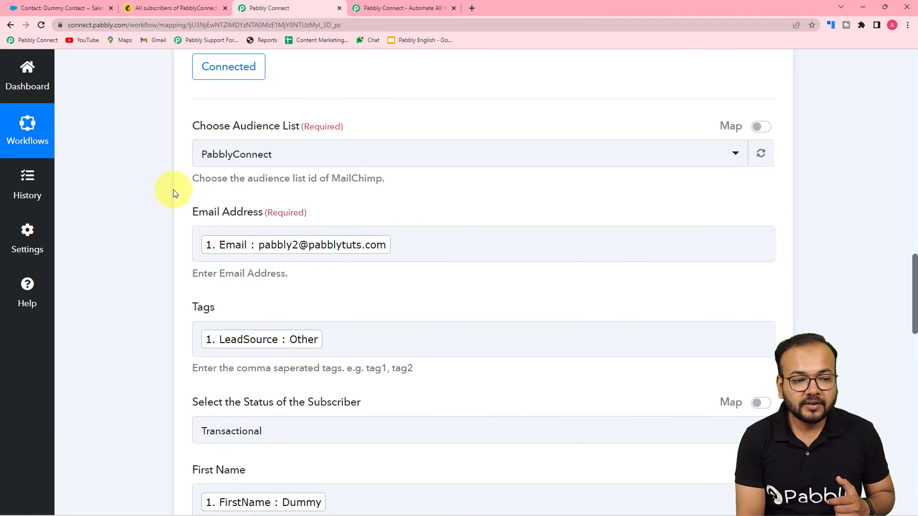
left_click(774, 224)
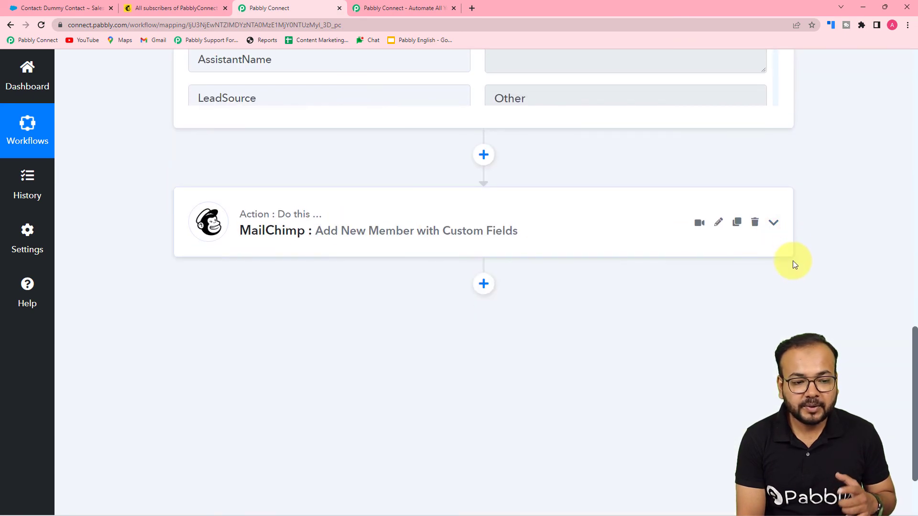
scroll(529, 266, "up", 10)
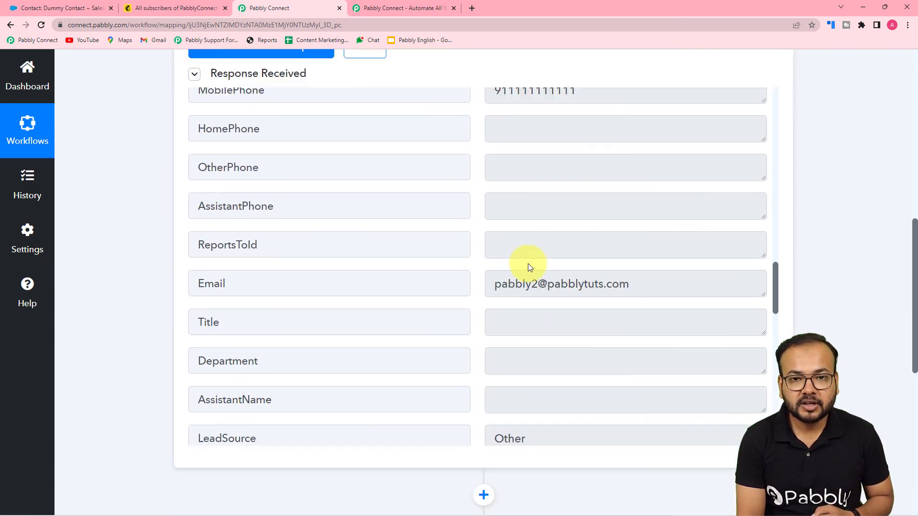
scroll(529, 267, "up", 3)
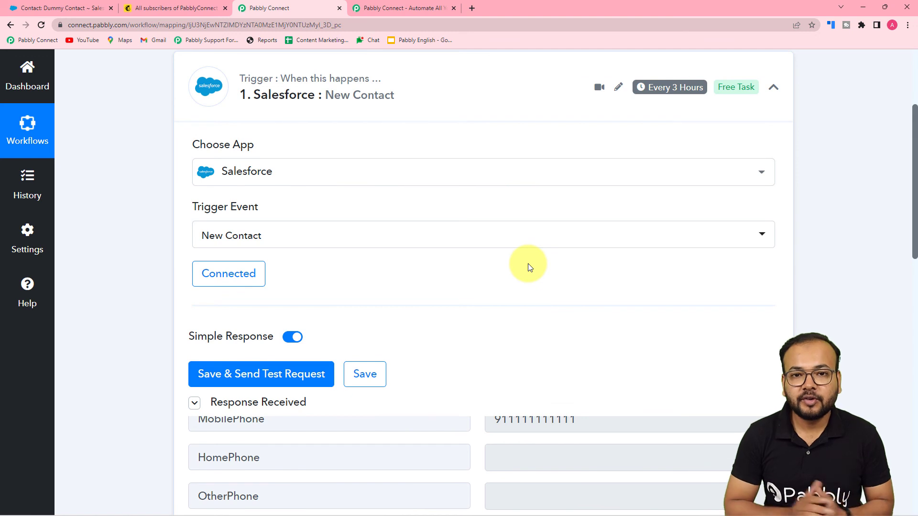